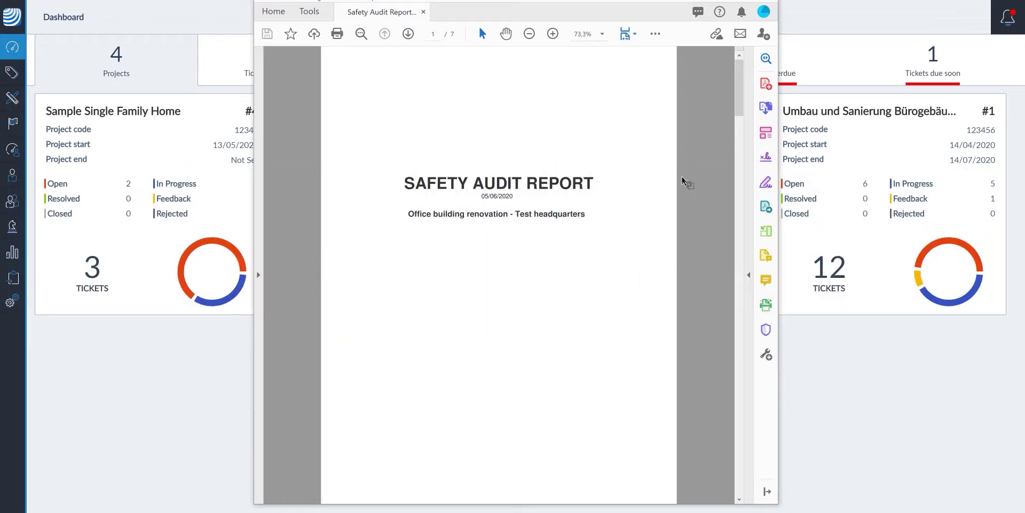
Look through the opening pages of the Safety Audit Report PDF.
{"action": "scroll", "coordinate": [683, 180], "scroll_direction": "down", "scroll_amount": 5}
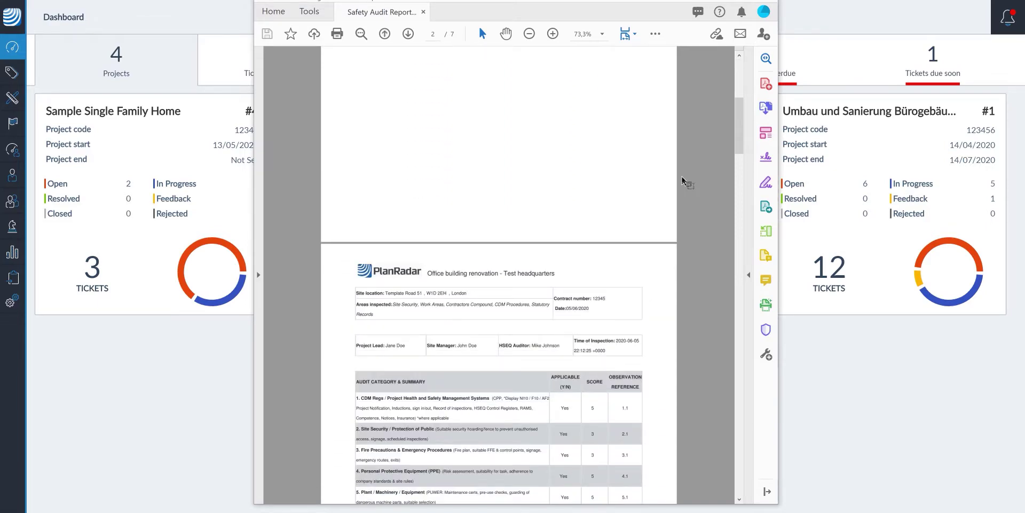
{"action": "scroll", "coordinate": [683, 180], "scroll_direction": "down", "scroll_amount": 4}
{"action": "scroll", "coordinate": [683, 180], "scroll_direction": "down", "scroll_amount": 2}
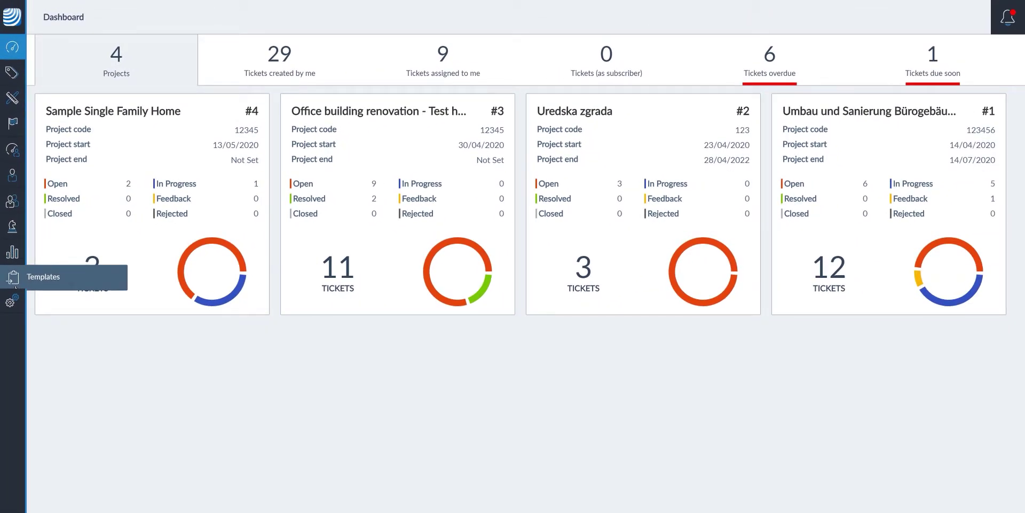
Start a new report template in PlanRadar from the SAFETY AUDIT REPORT sample template.
{"action": "left_click", "coordinate": [13, 282]}
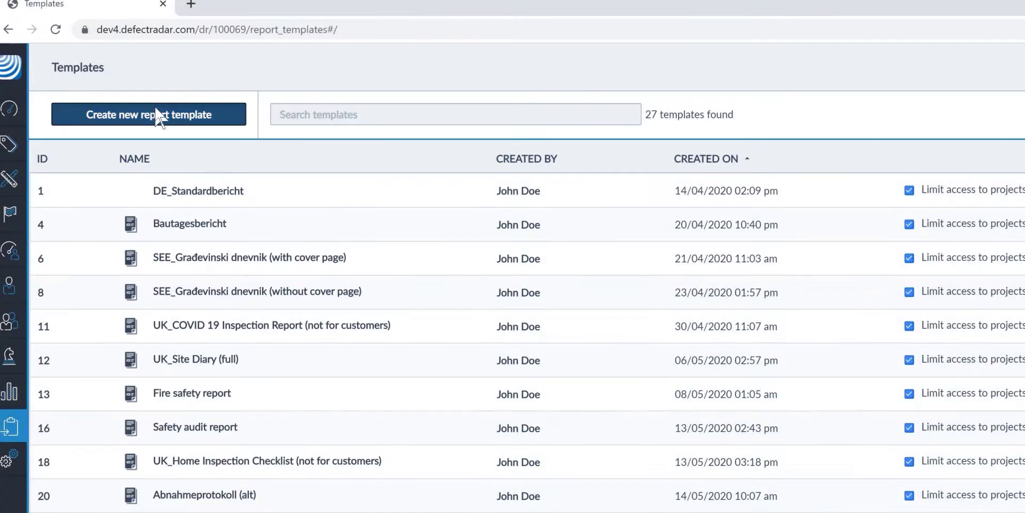
{"action": "left_click", "coordinate": [159, 114]}
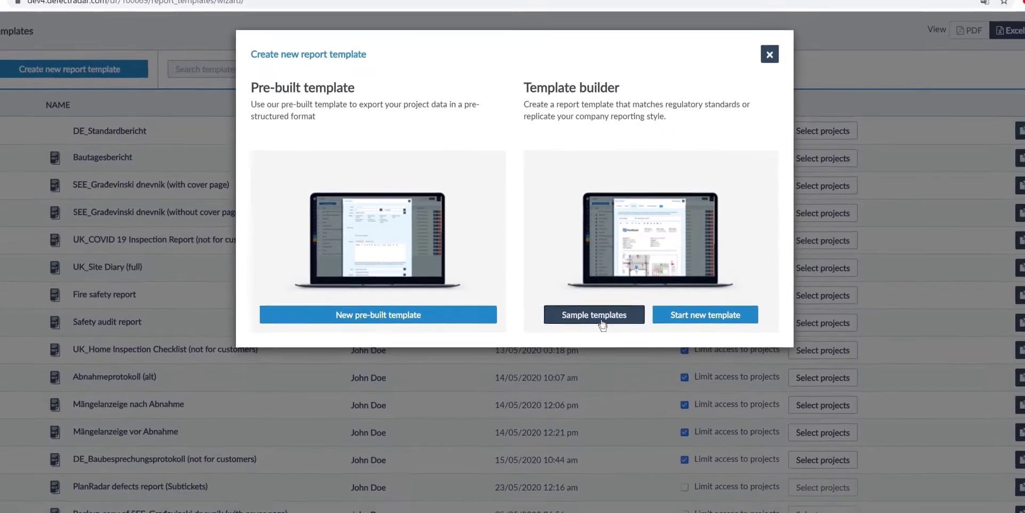
{"action": "left_click", "coordinate": [619, 418]}
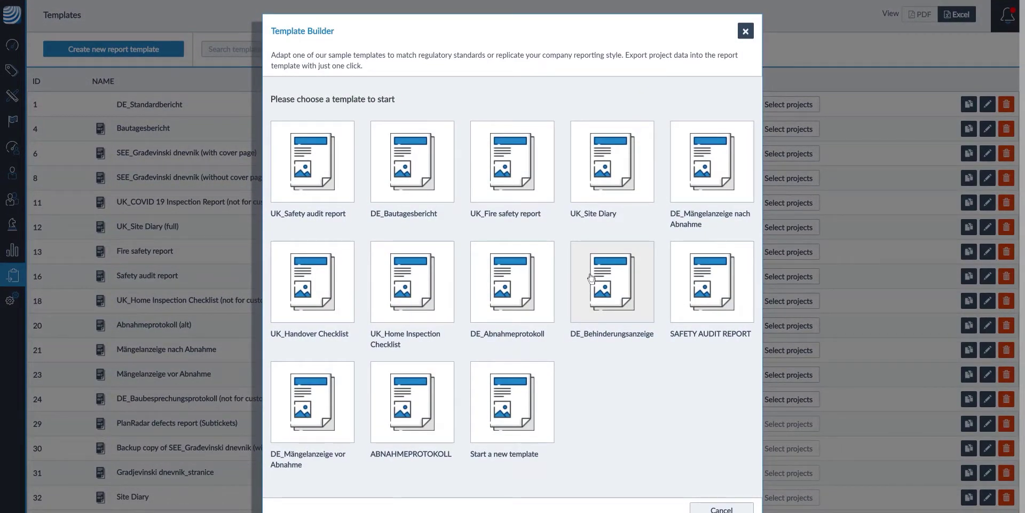
{"action": "left_click", "coordinate": [714, 281]}
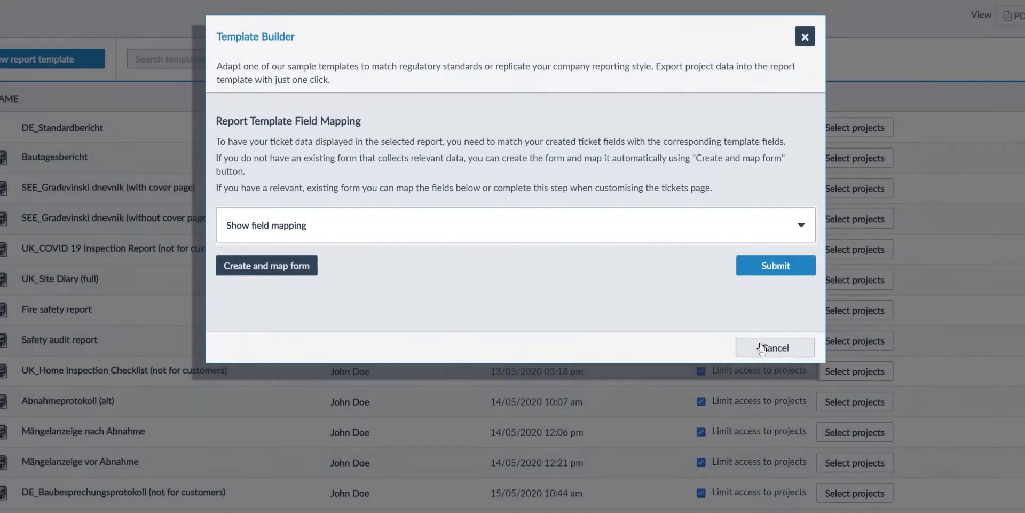
Review the report template field mapping, then create a new form with its fields mapped automatically to the template fields.
{"action": "left_click", "coordinate": [798, 226]}
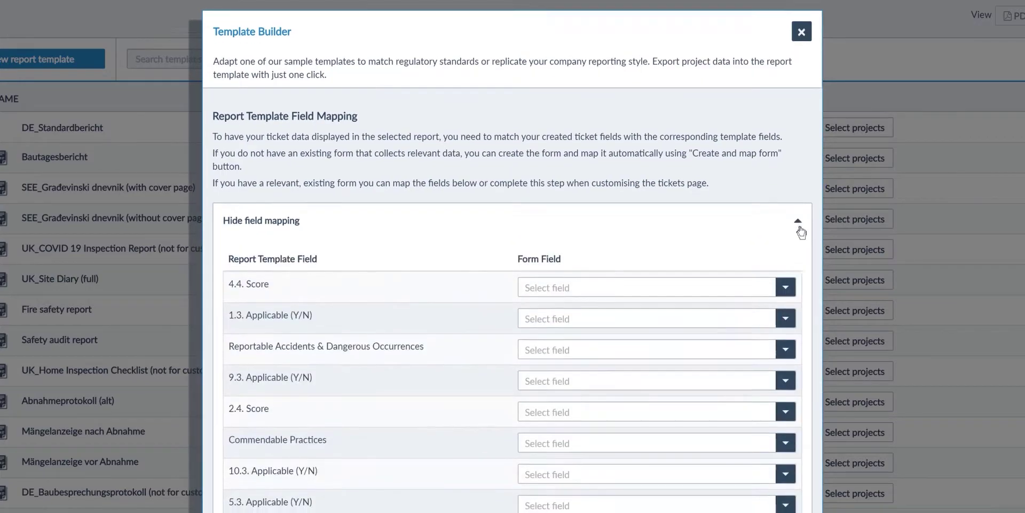
{"action": "scroll", "coordinate": [800, 229], "scroll_direction": "down", "scroll_amount": 5}
{"action": "scroll", "coordinate": [799, 213], "scroll_direction": "up", "scroll_amount": 3}
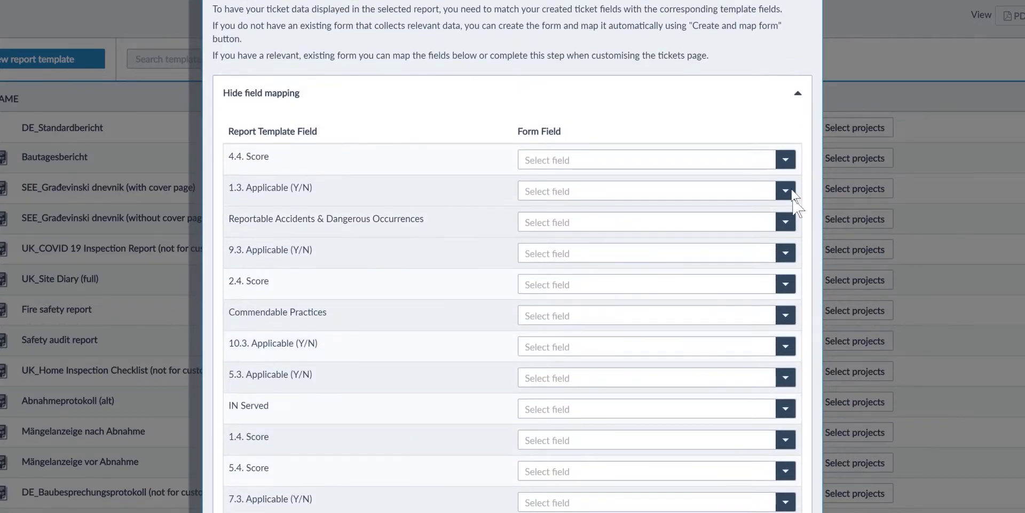
{"action": "left_click", "coordinate": [787, 100]}
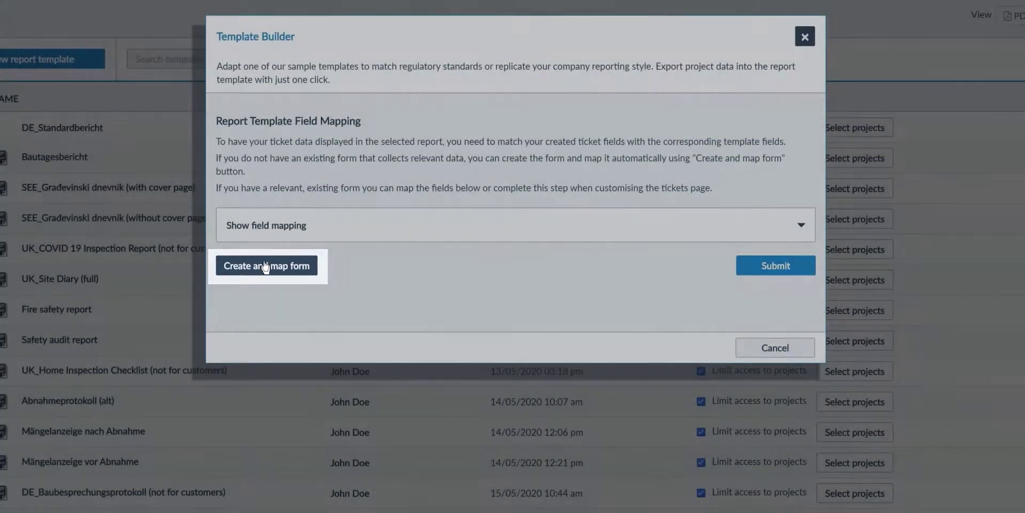
{"action": "left_click", "coordinate": [264, 266]}
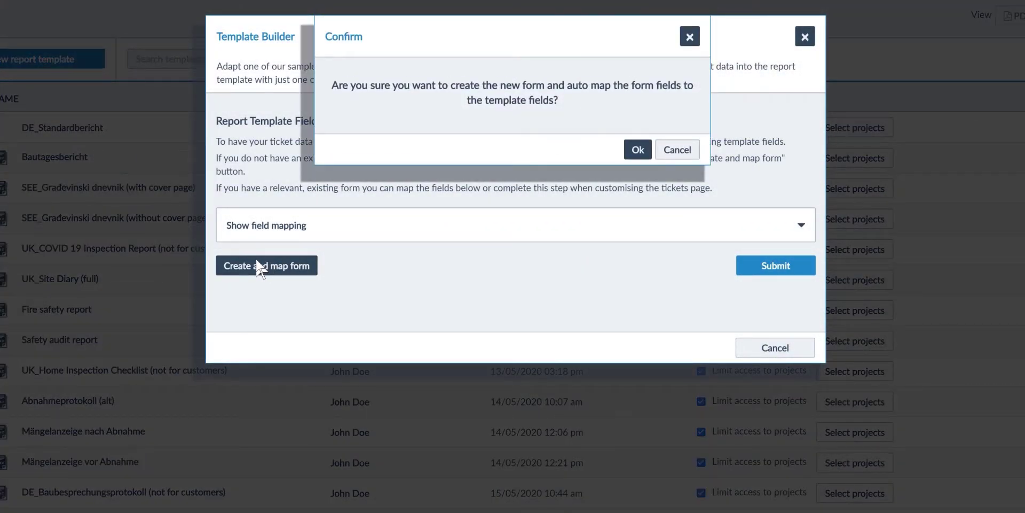
{"action": "left_click", "coordinate": [644, 149]}
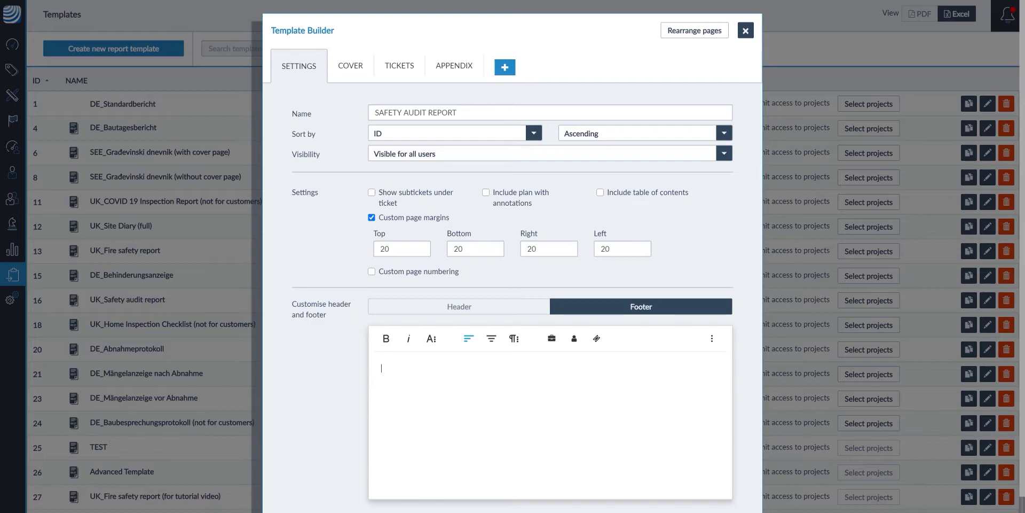
Insert the PlanRadar logo image into the report template's footer.
{"action": "left_click_drag", "start_coordinate": [23, 190], "coordinate": [392, 390]}
{"action": "left_click", "coordinate": [500, 459]}
{"action": "left_click", "coordinate": [505, 474]}
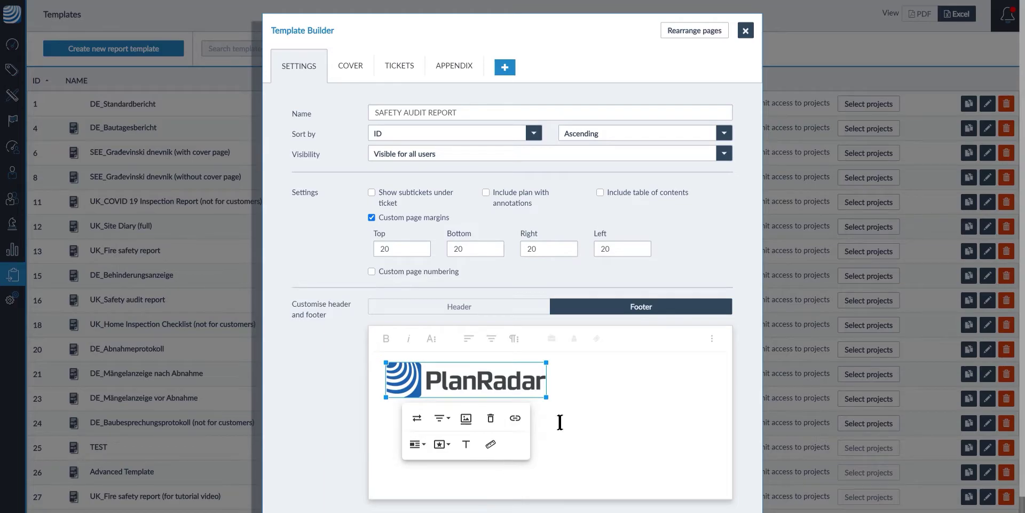
Add the Project name attribute beside the logo in the footer.
{"action": "left_click", "coordinate": [580, 396]}
{"action": "left_click", "coordinate": [553, 343]}
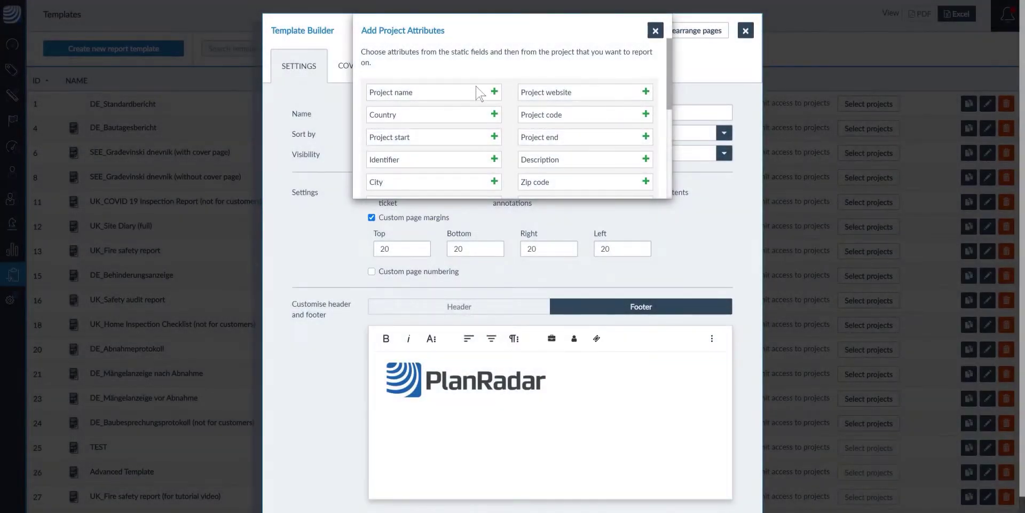
{"action": "left_click", "coordinate": [494, 92]}
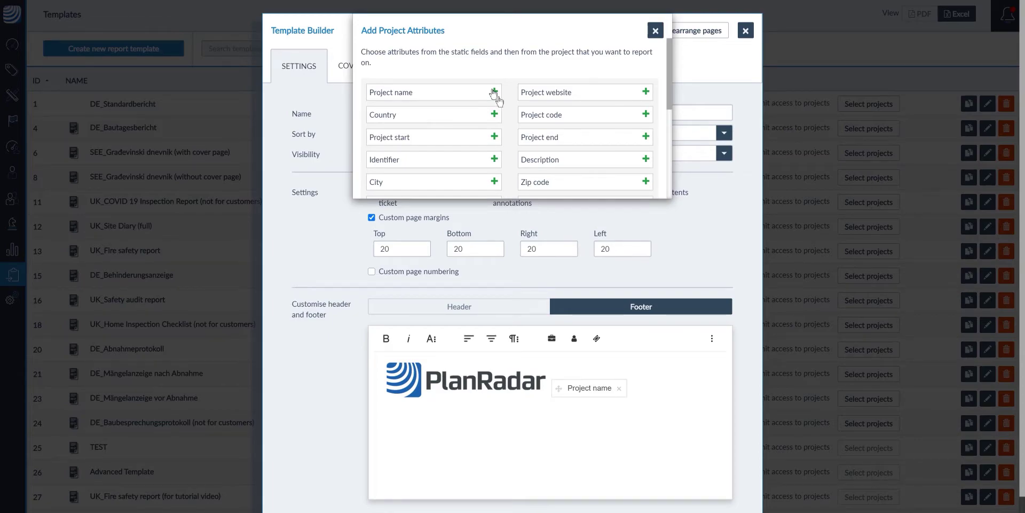
{"action": "left_click", "coordinate": [655, 31]}
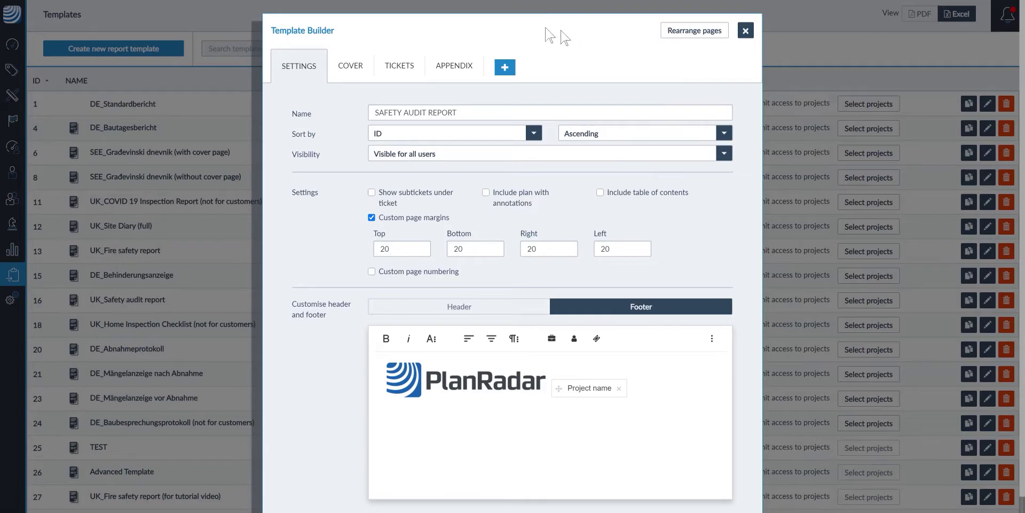
Change the cover page title to "HEALTH & SAFETY AUDIT REPORT".
{"action": "left_click", "coordinate": [358, 74]}
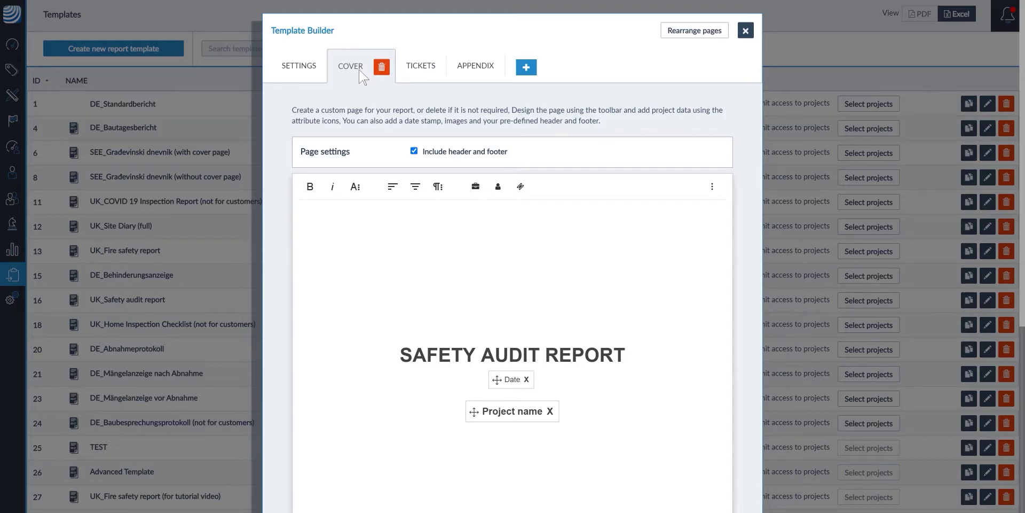
{"action": "left_click", "coordinate": [400, 355]}
{"action": "type", "text": "HEALTH "}
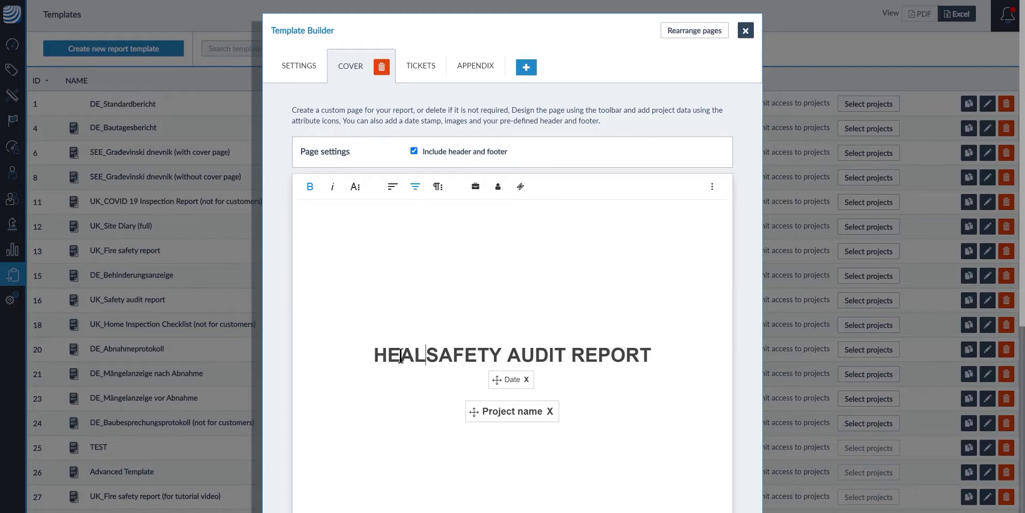
{"action": "type", "text": "&"}
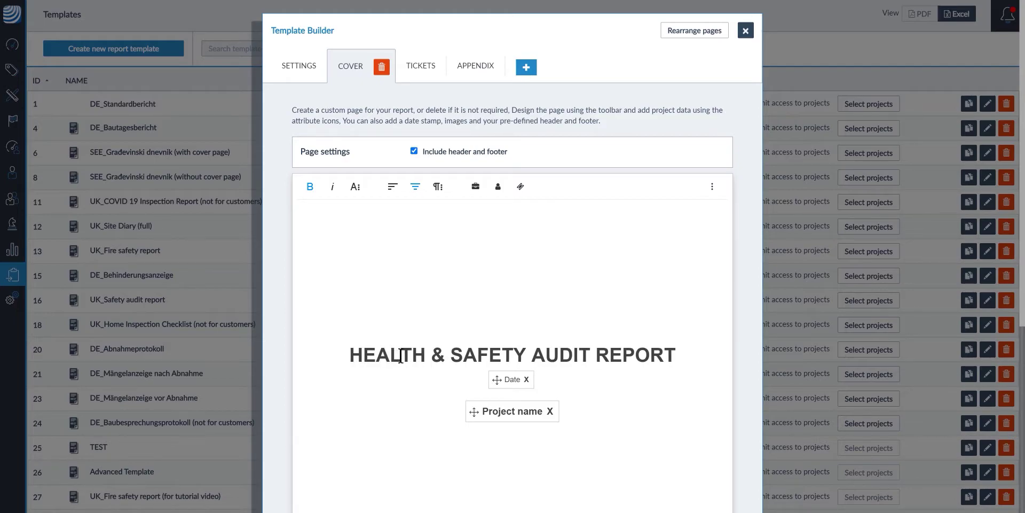
Add the Project website attribute on a new line below the project name on the cover page.
{"action": "left_click", "coordinate": [563, 414]}
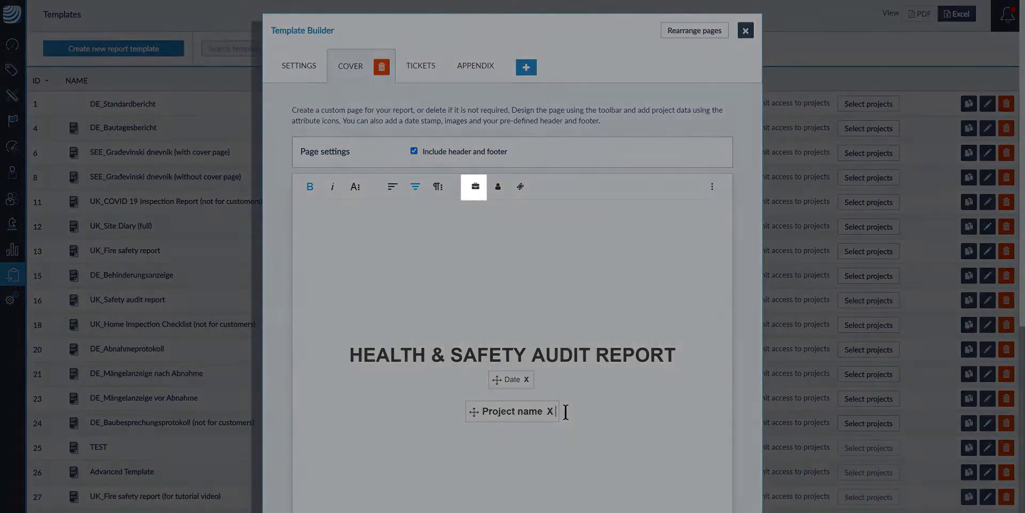
{"action": "key", "text": "Return"}
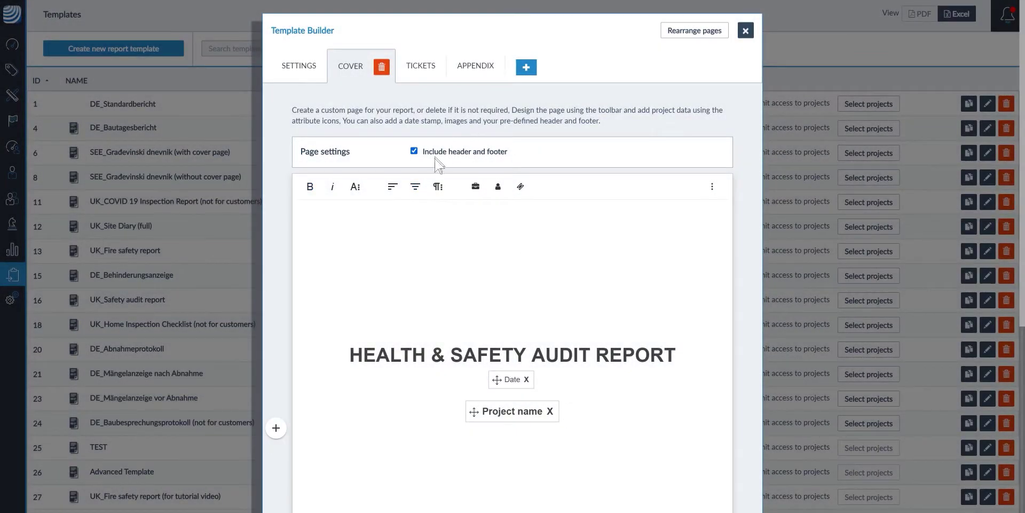
{"action": "left_click", "coordinate": [475, 187]}
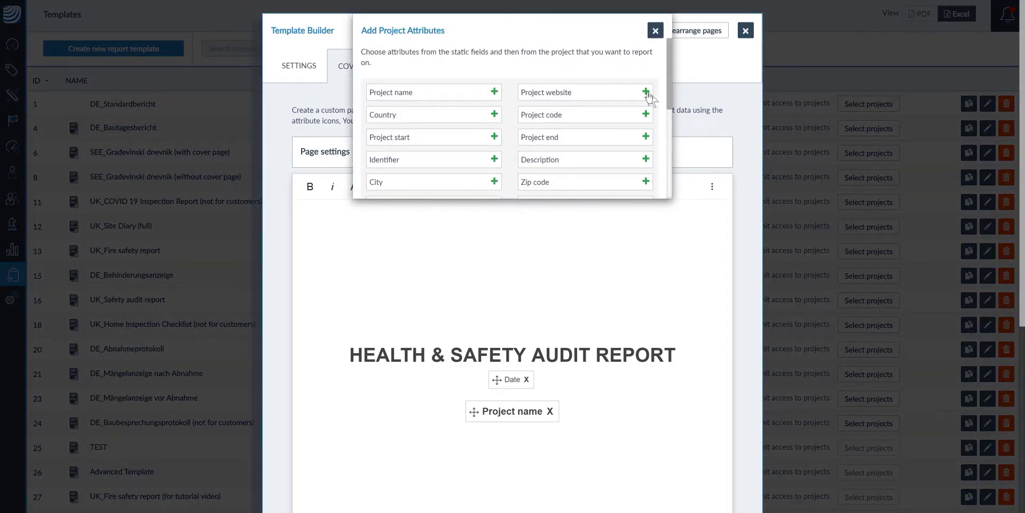
{"action": "left_click", "coordinate": [645, 92]}
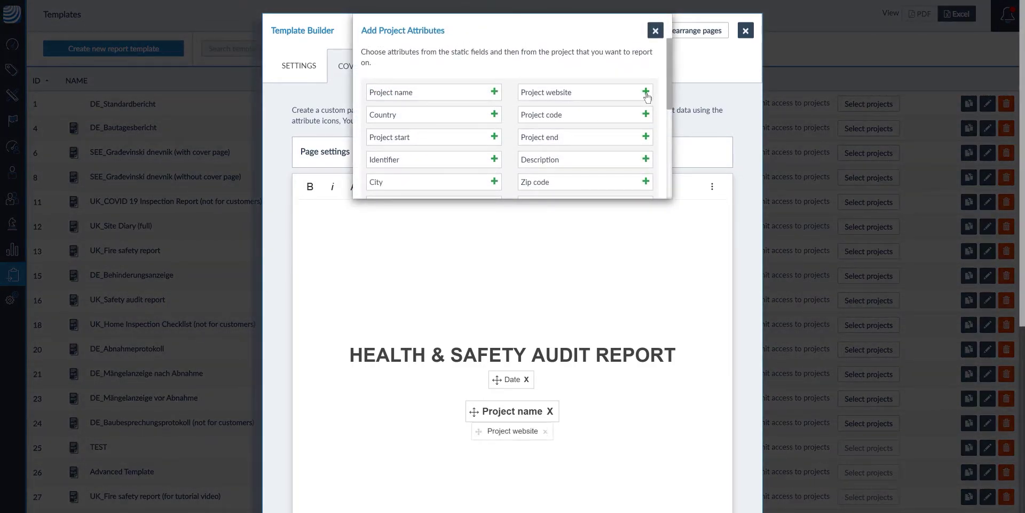
{"action": "left_click", "coordinate": [655, 31]}
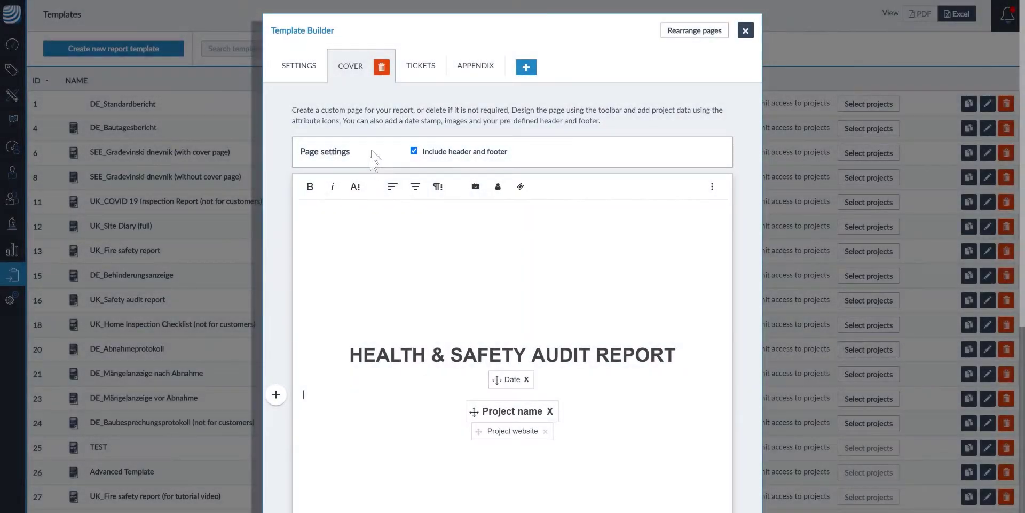
Add a centred Time attribute below the date on the cover, and toggle the page's header and footer inclusion off and back on.
{"action": "left_click", "coordinate": [415, 186]}
{"action": "left_click", "coordinate": [516, 190]}
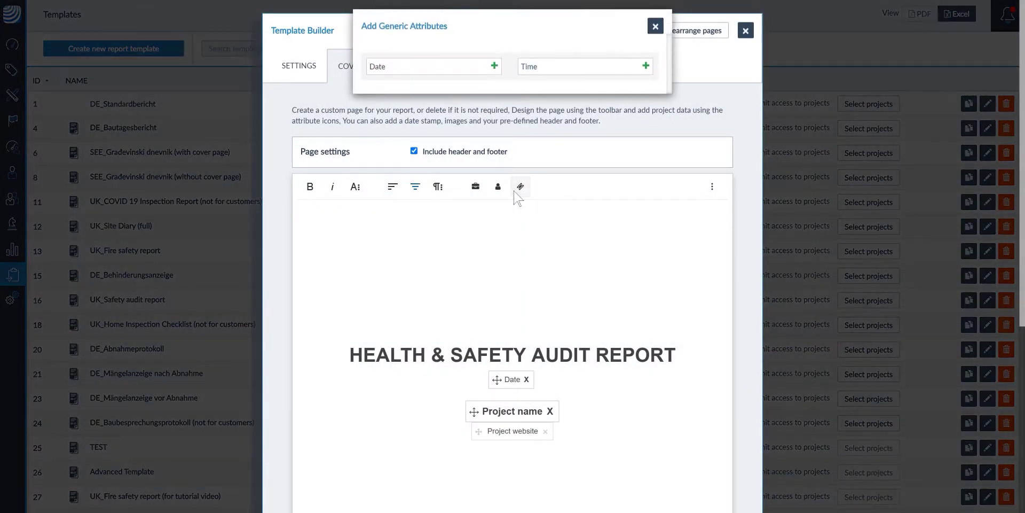
{"action": "left_click", "coordinate": [647, 74]}
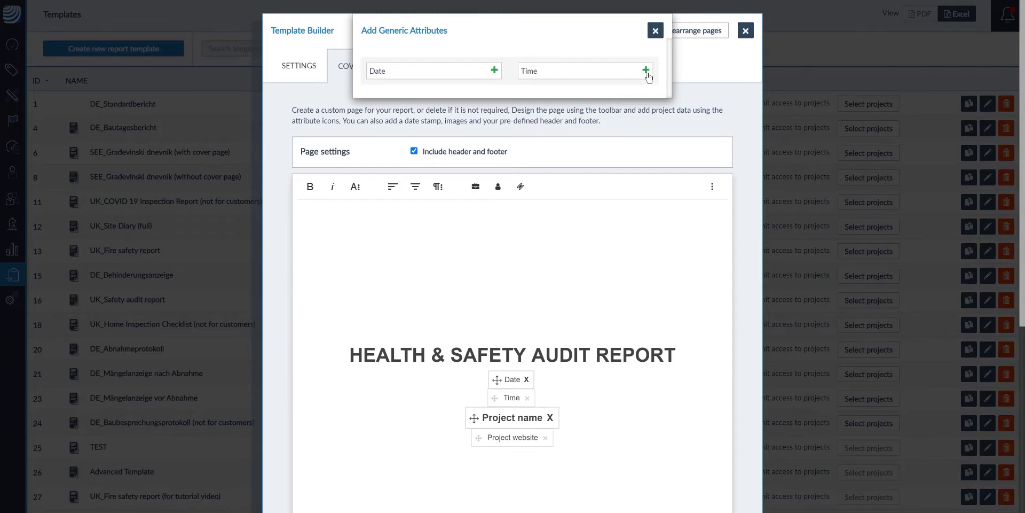
{"action": "left_click", "coordinate": [655, 30]}
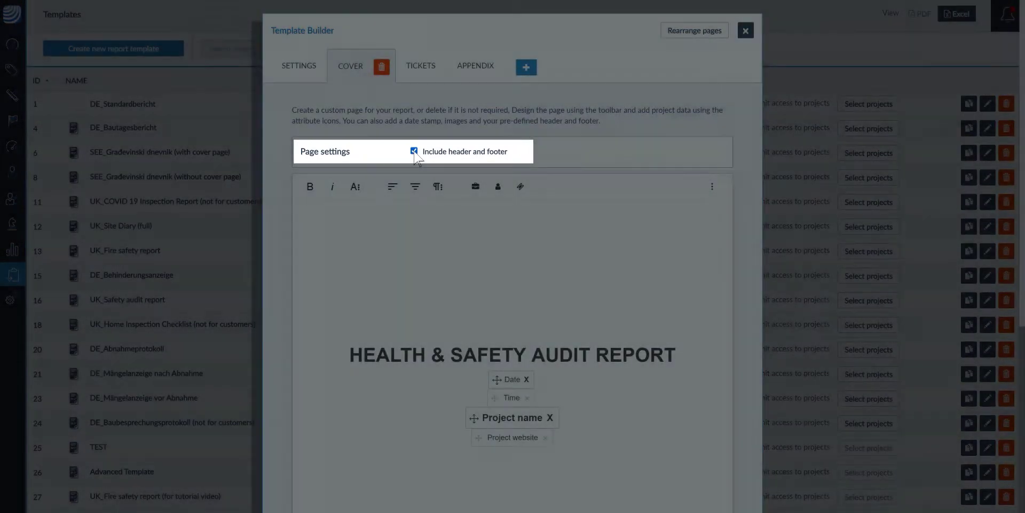
{"action": "left_click", "coordinate": [414, 151]}
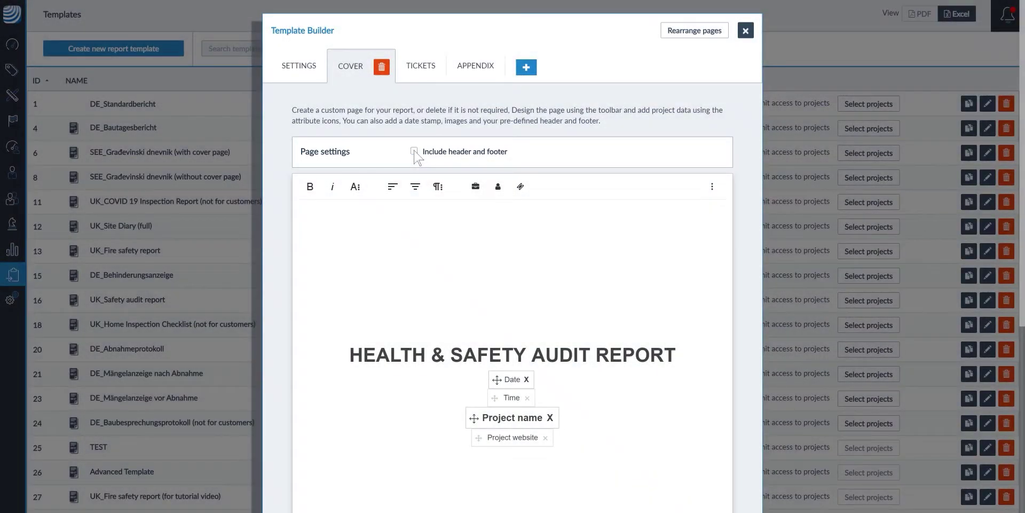
{"action": "left_click", "coordinate": [414, 151]}
Paste the copied Word table above the audit category table on the Tickets page, keeping its original format.
{"action": "left_click", "coordinate": [421, 73]}
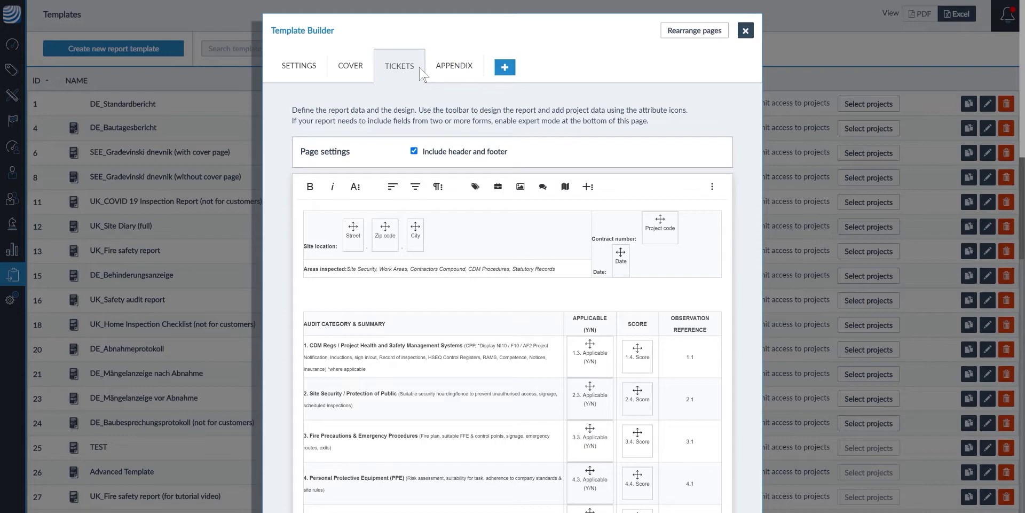
{"action": "left_click", "coordinate": [310, 294]}
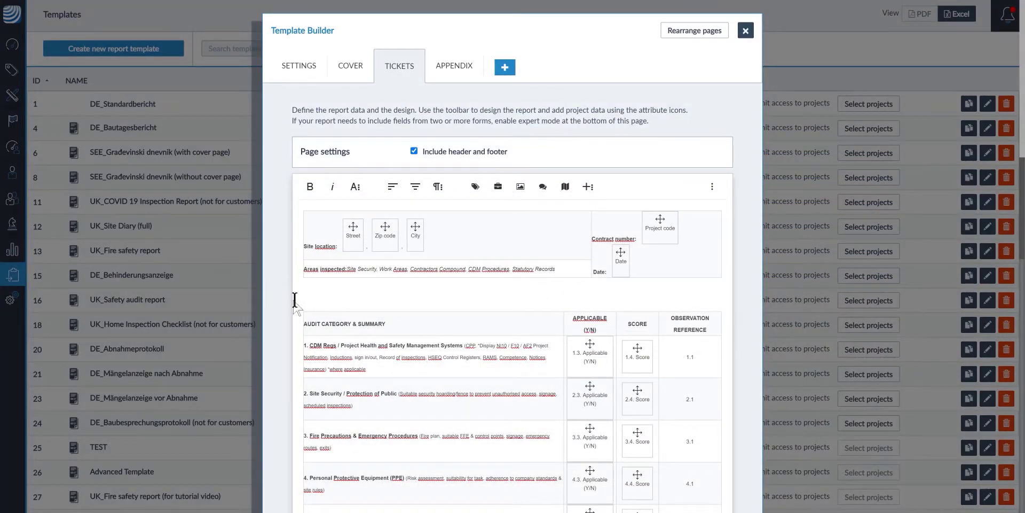
{"action": "key", "text": "ctrl+v"}
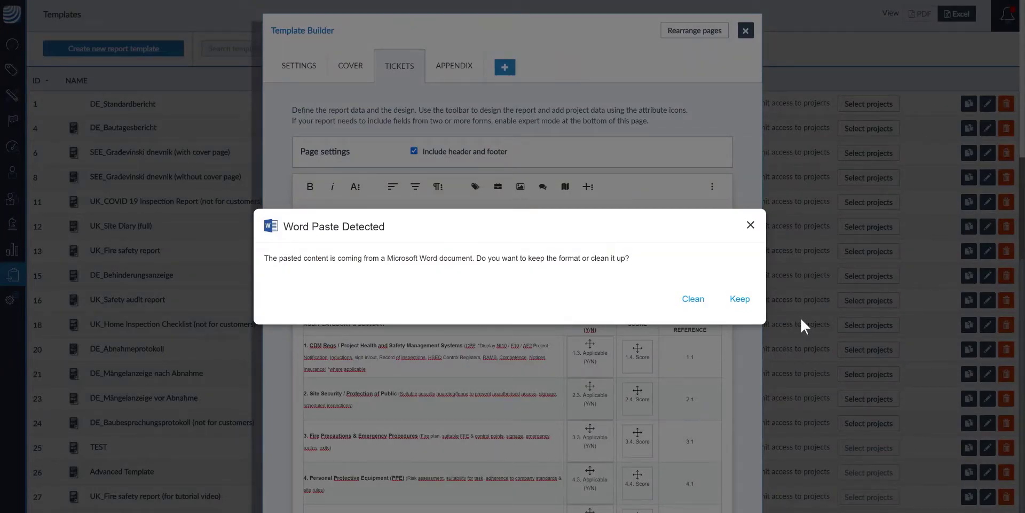
{"action": "left_click", "coordinate": [737, 300]}
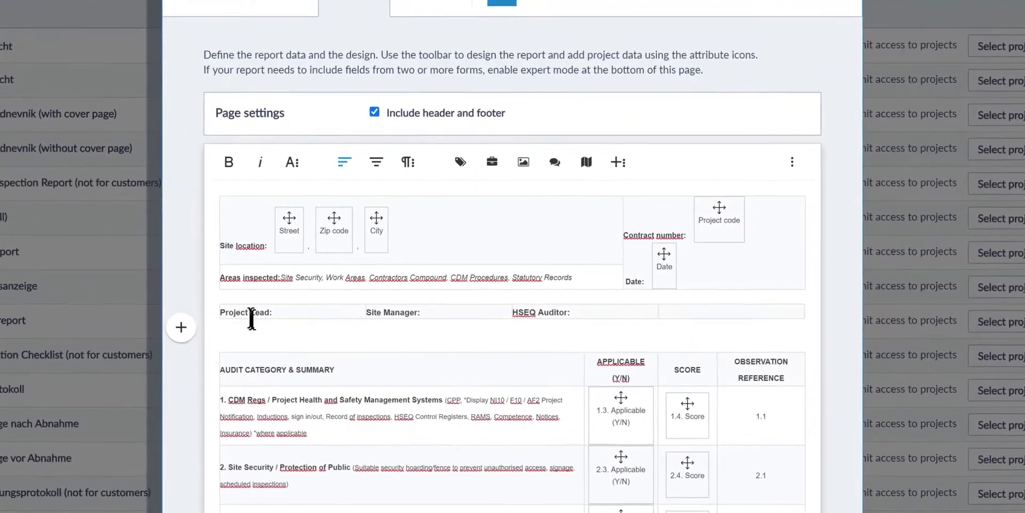
Centre the "Project Lead:" label in its cell and enter "Time of inspection:" in the empty last cell of that row.
{"action": "left_click_drag", "start_coordinate": [297, 305], "coordinate": [255, 304]}
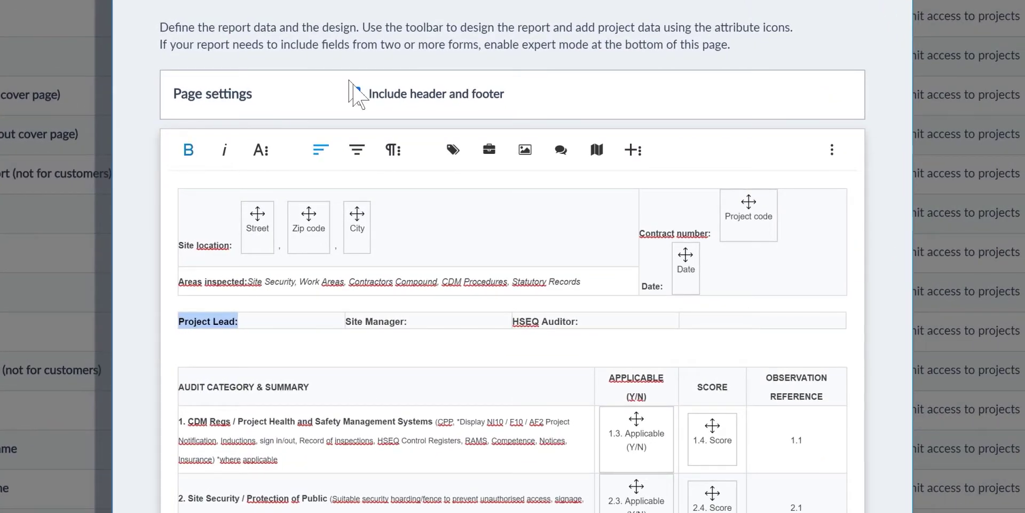
{"action": "left_click", "coordinate": [361, 152]}
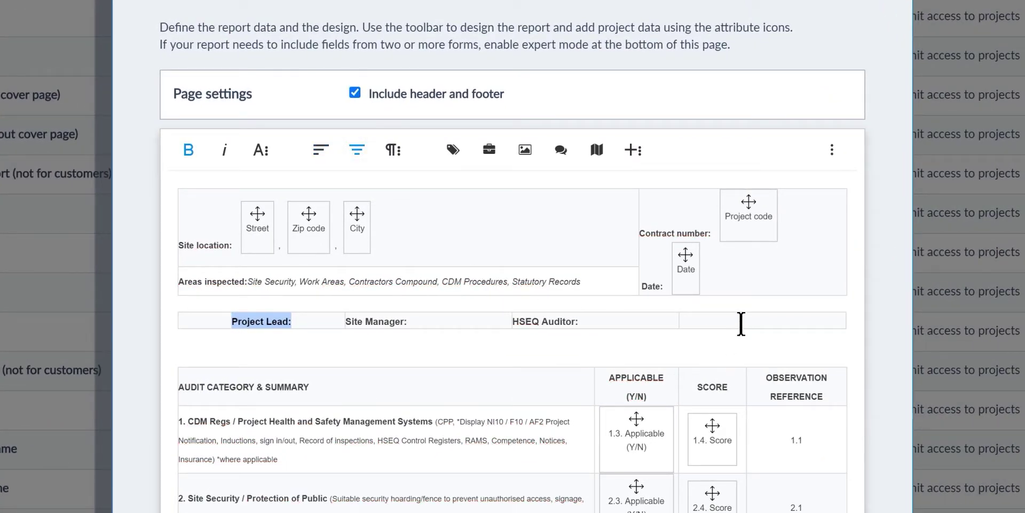
{"action": "left_click", "coordinate": [741, 322]}
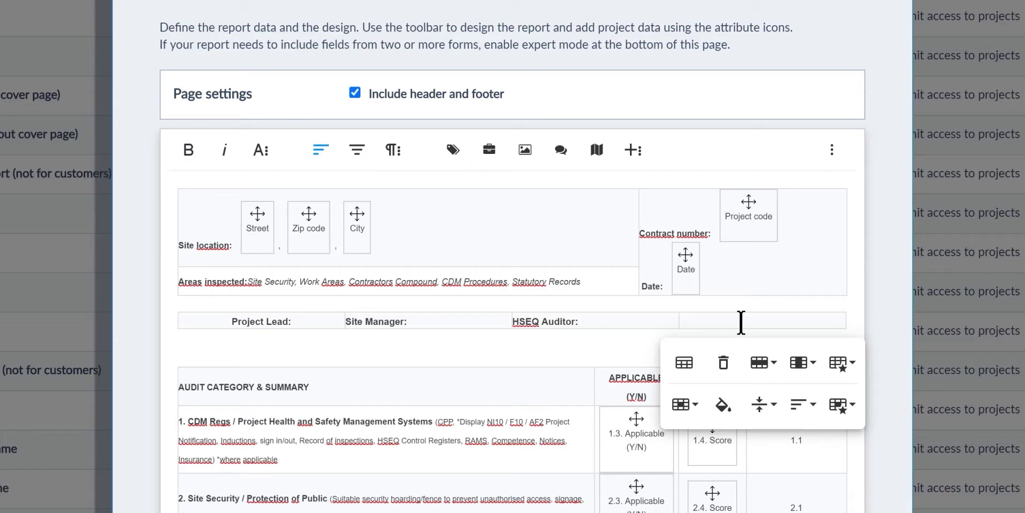
{"action": "type", "text": "Time of "}
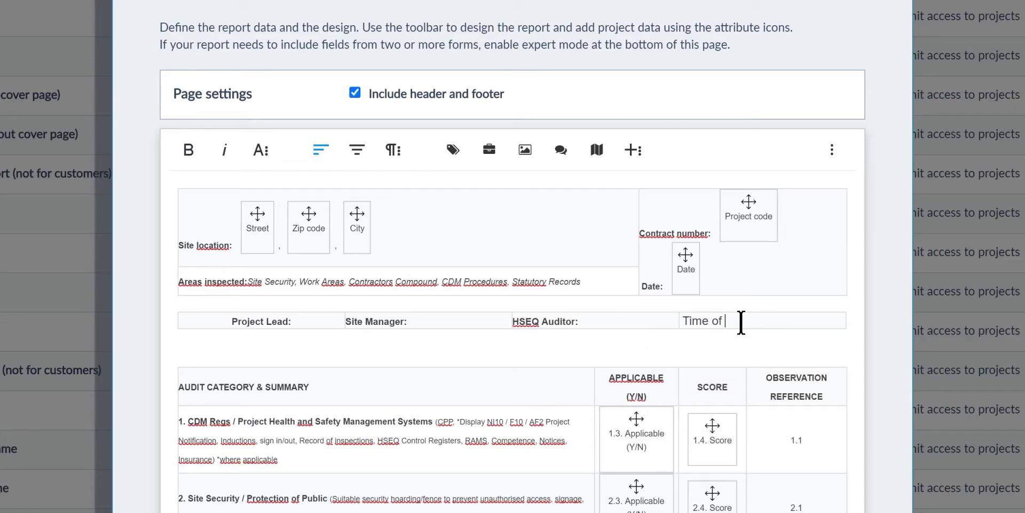
{"action": "type", "text": "inspection:"}
Format the "Time of inspection:" label in bold at font size 11.
{"action": "left_click_drag", "start_coordinate": [783, 322], "coordinate": [681, 323]}
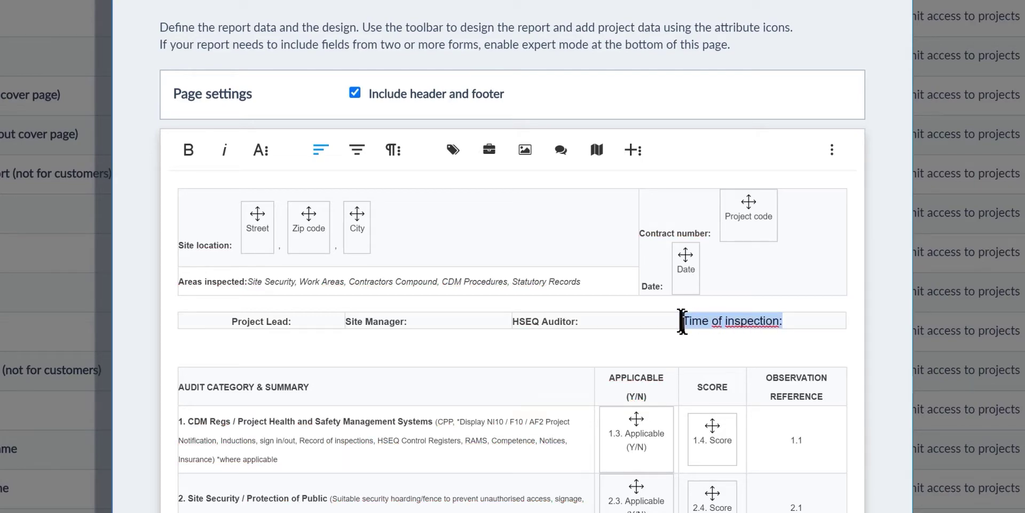
{"action": "left_click", "coordinate": [260, 150]}
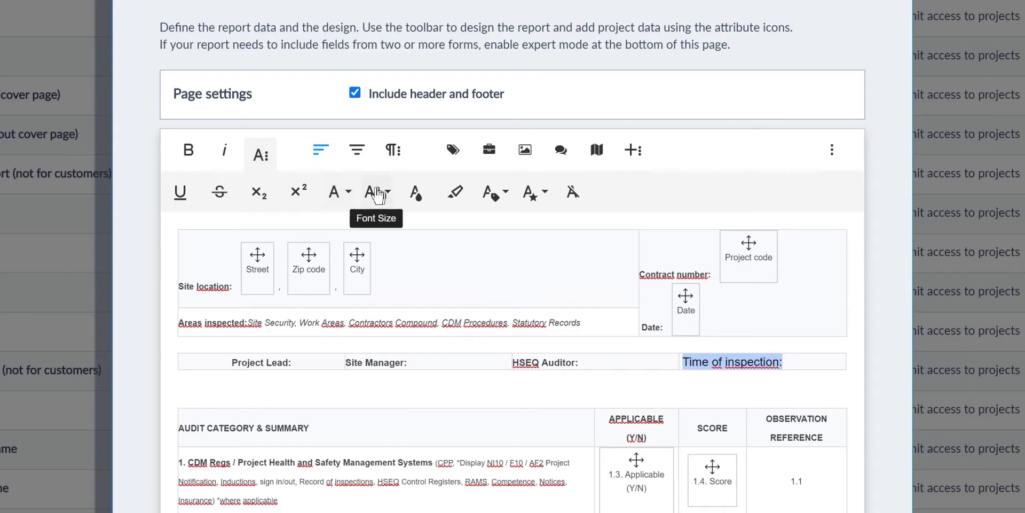
{"action": "left_click", "coordinate": [375, 193]}
{"action": "scroll", "coordinate": [400, 266], "scroll_direction": "up", "scroll_amount": 3}
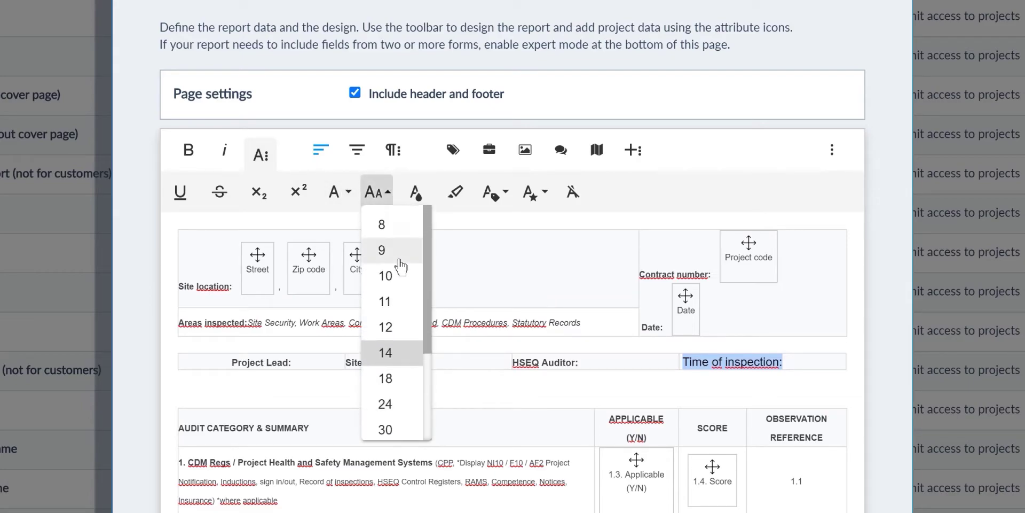
{"action": "left_click", "coordinate": [388, 299]}
{"action": "left_click", "coordinate": [188, 149]}
Delete the pasted table containing the Project Lead, Site Manager and HSEQ Auditor labels.
{"action": "left_click", "coordinate": [179, 379]}
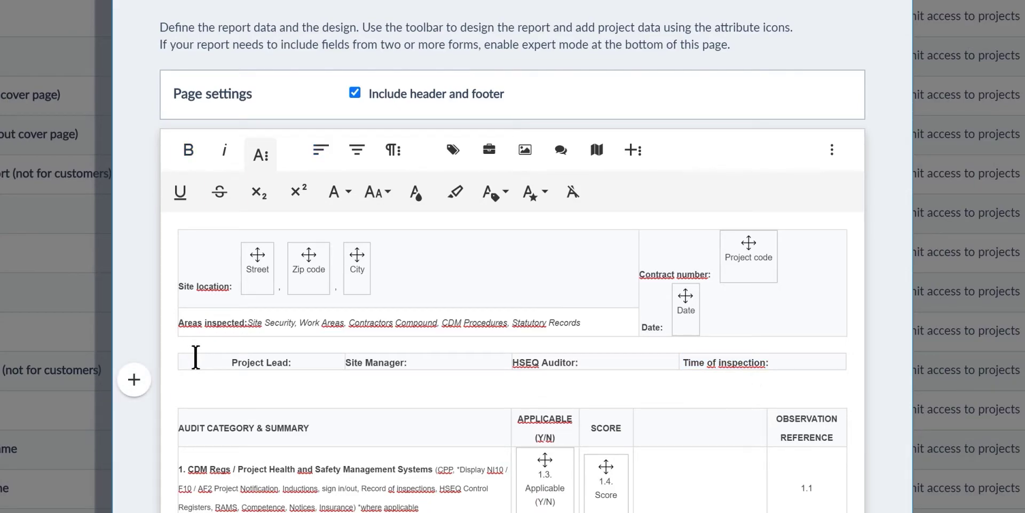
{"action": "left_click", "coordinate": [195, 357]}
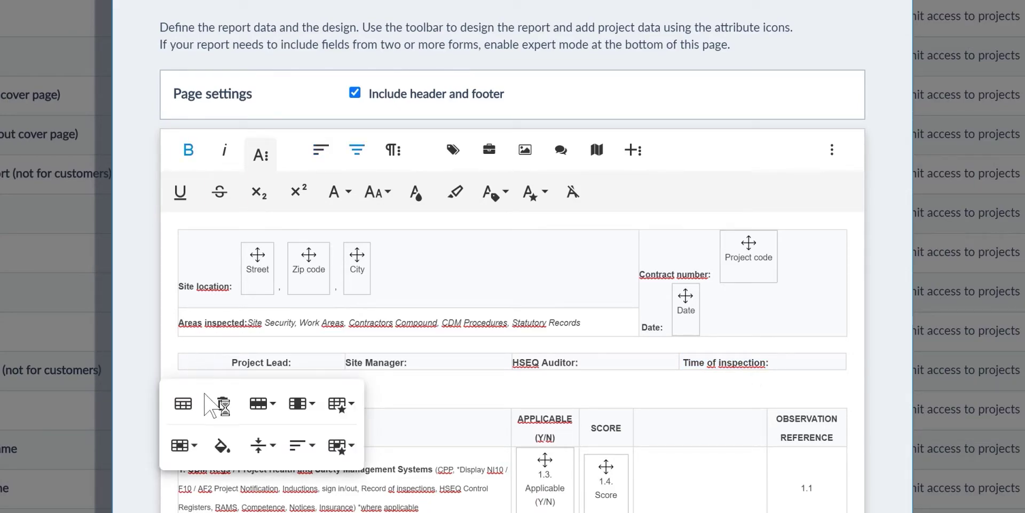
{"action": "left_click", "coordinate": [222, 403]}
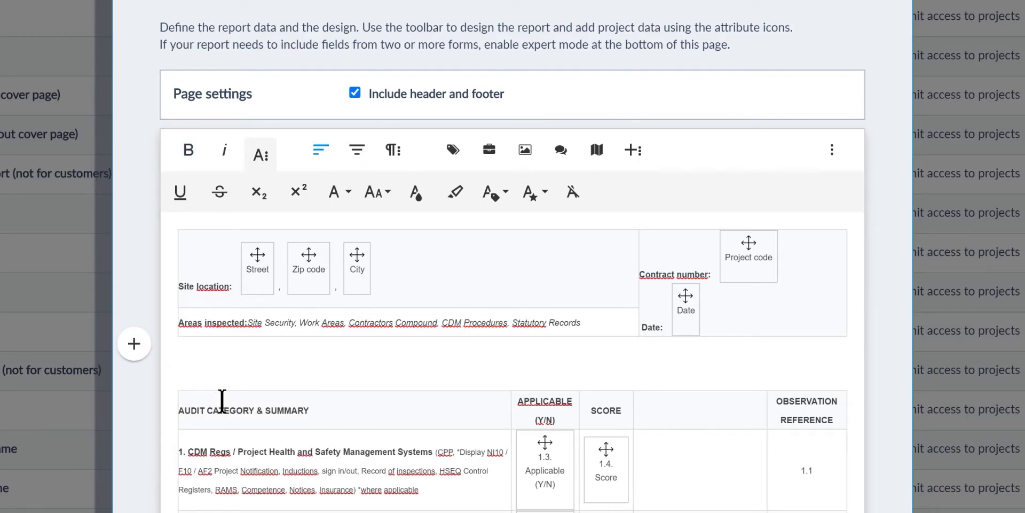
Insert a table with one row and four columns between the site details table and the audit category table.
{"action": "key", "text": "Return"}
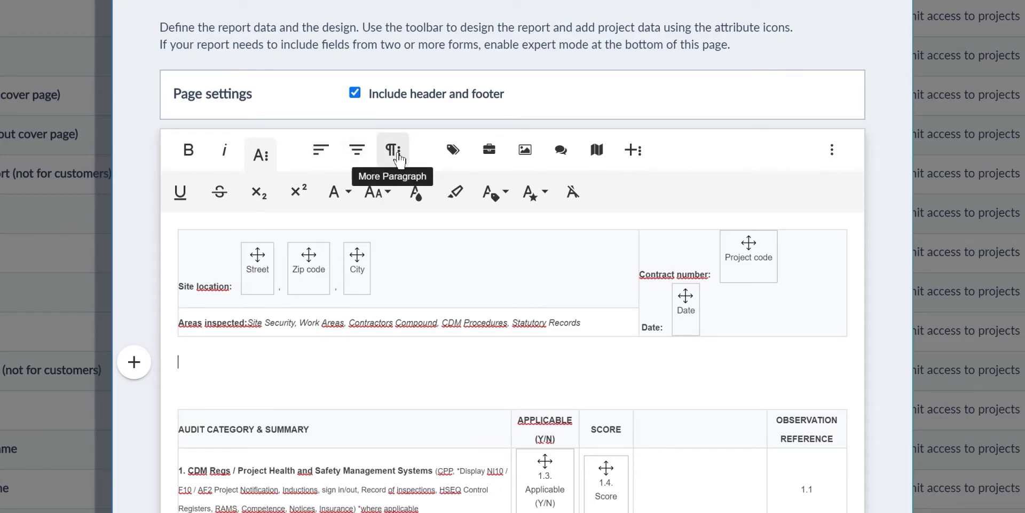
{"action": "left_click", "coordinate": [398, 157]}
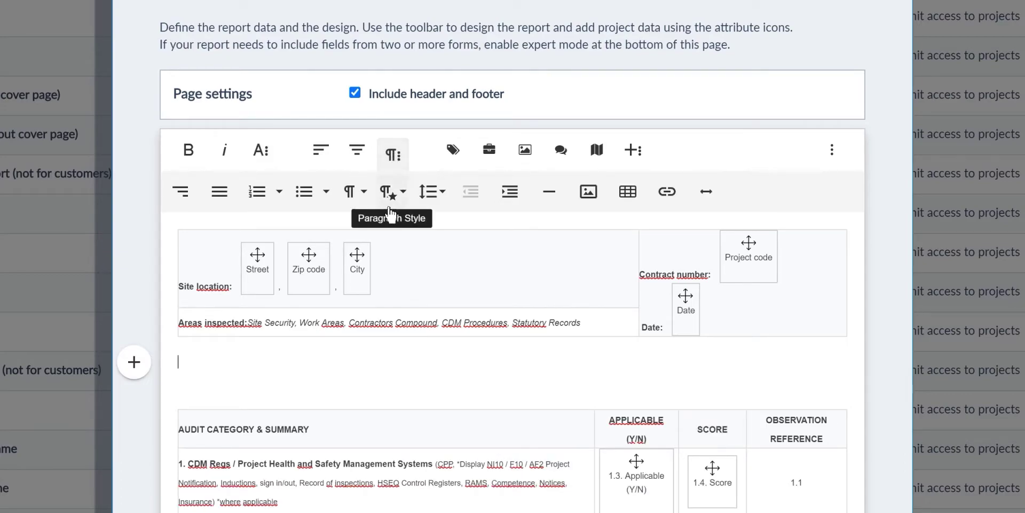
{"action": "mouse_move", "coordinate": [388, 218]}
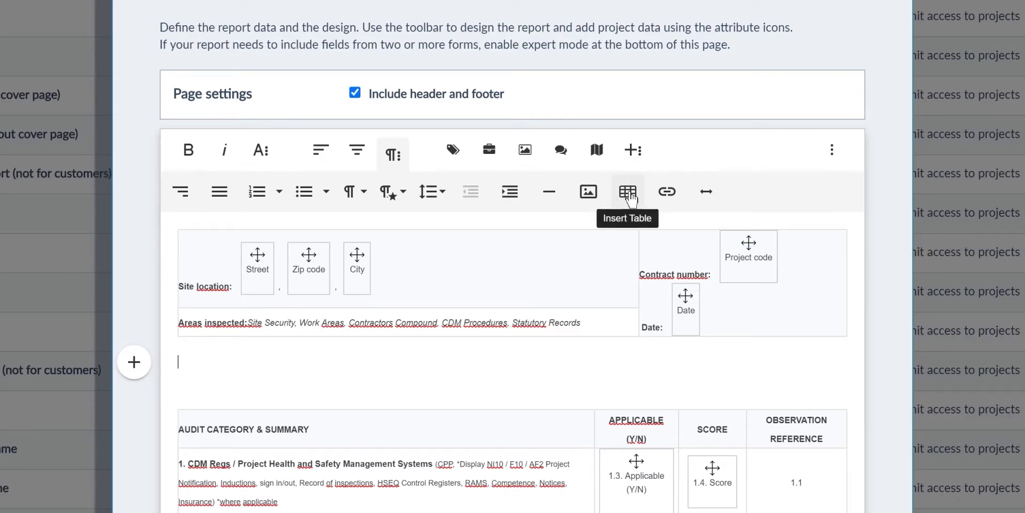
{"action": "left_click", "coordinate": [630, 196]}
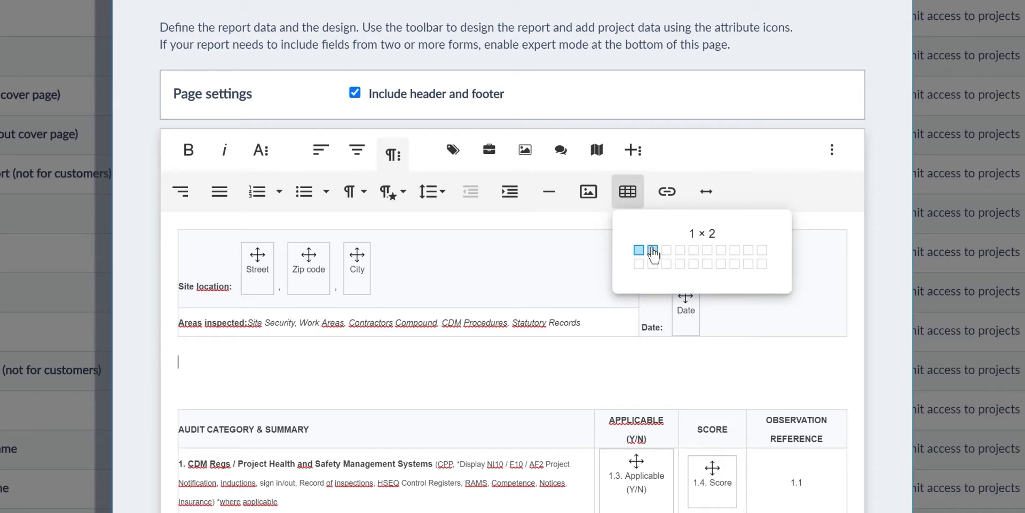
{"action": "left_click", "coordinate": [679, 250]}
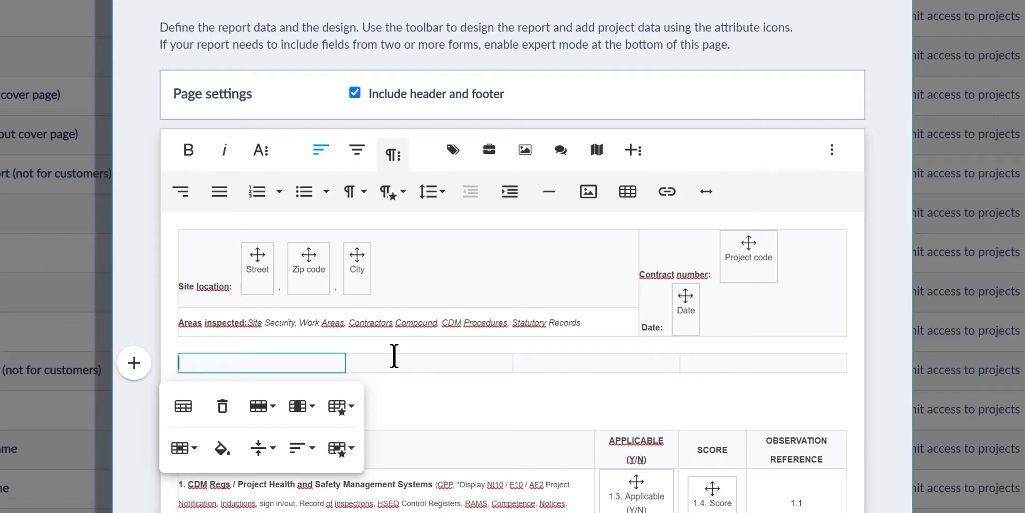
Label the new table's first cell "Project Lead:" in bold at size 11, and its last cell "Time of Inspection:".
{"action": "type", "text": "Project Lead:"}
{"action": "left_click_drag", "start_coordinate": [266, 362], "coordinate": [173, 361]}
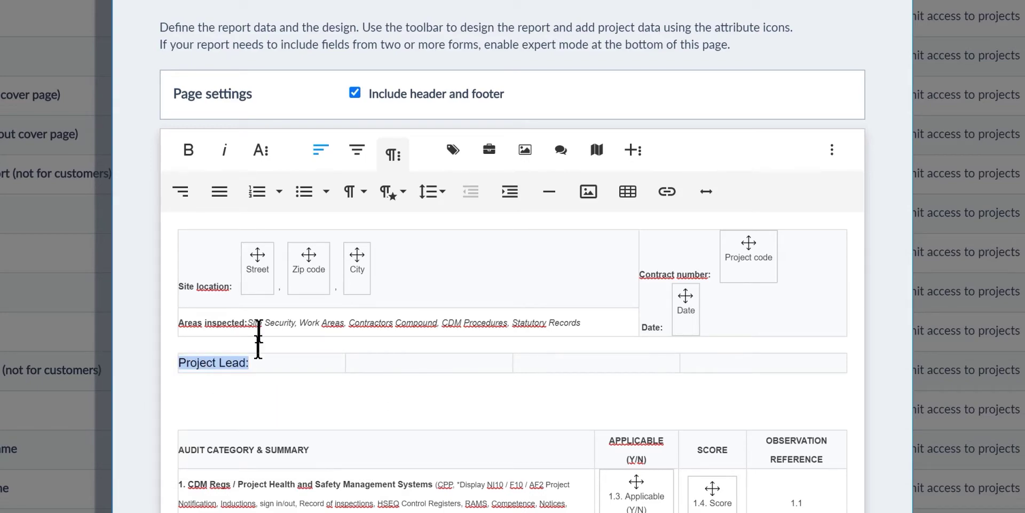
{"action": "left_click", "coordinate": [261, 151]}
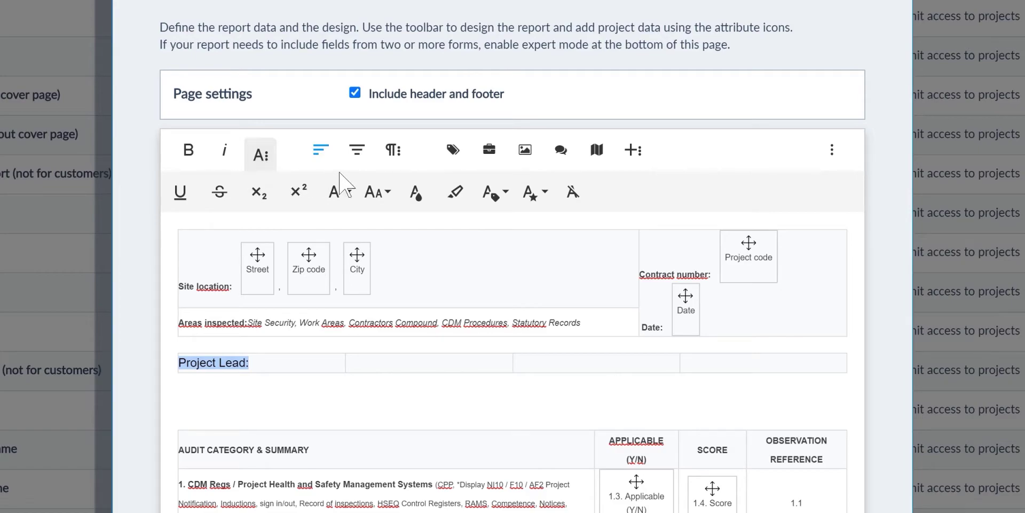
{"action": "left_click", "coordinate": [377, 192]}
{"action": "scroll", "coordinate": [386, 272], "scroll_direction": "up", "scroll_amount": 2}
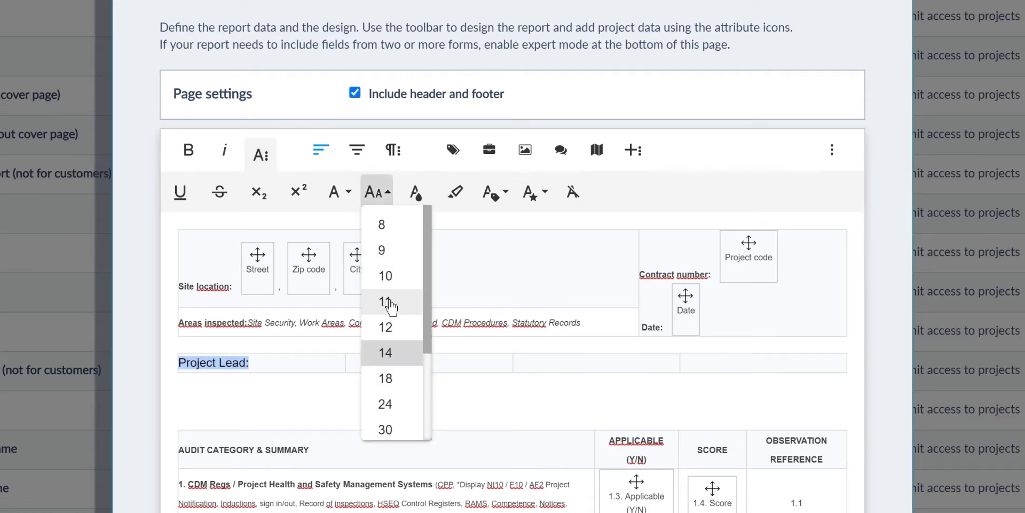
{"action": "left_click", "coordinate": [386, 301]}
{"action": "left_click", "coordinate": [188, 149]}
{"action": "left_click", "coordinate": [783, 363]}
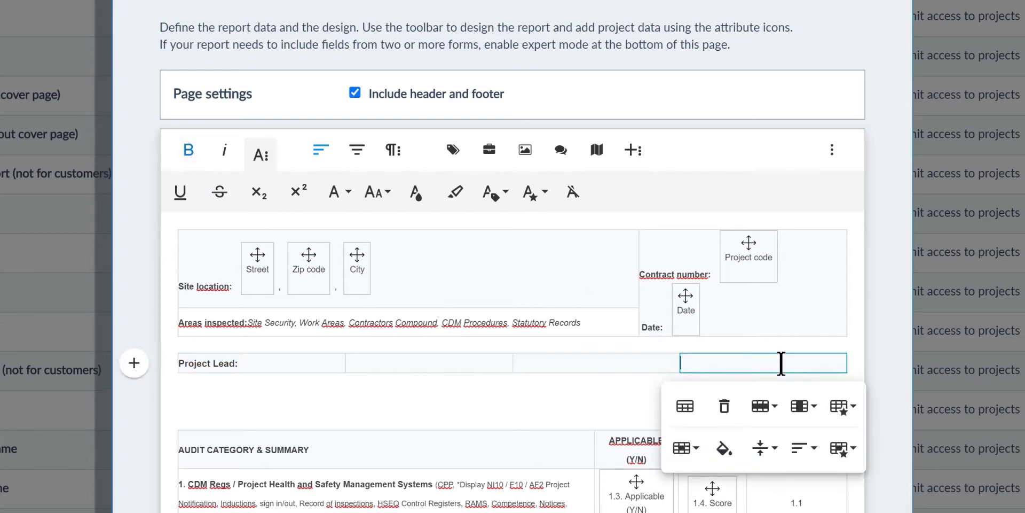
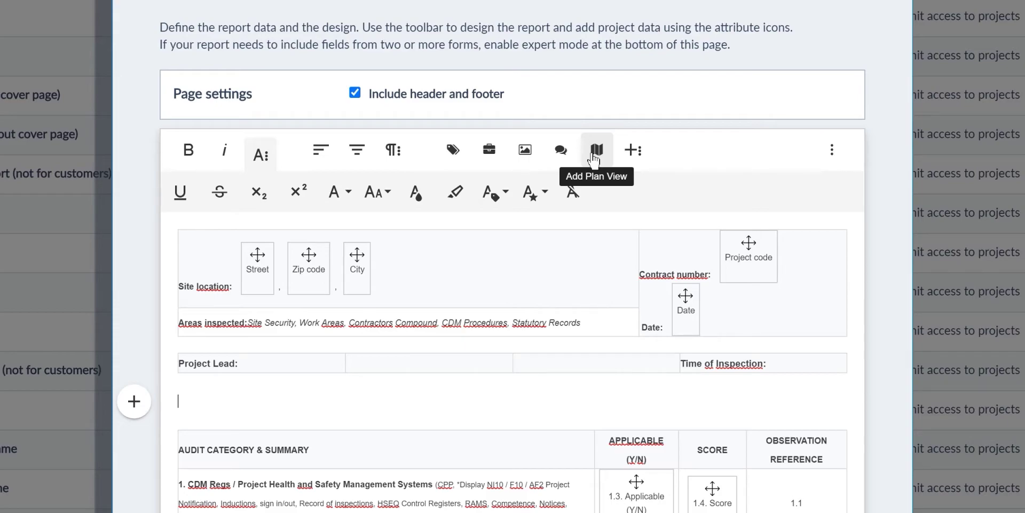
Find the Project Lead ticket attribute by searching for "project lead" and insert it after the "Project Lead:" label.
{"action": "left_click", "coordinate": [637, 157]}
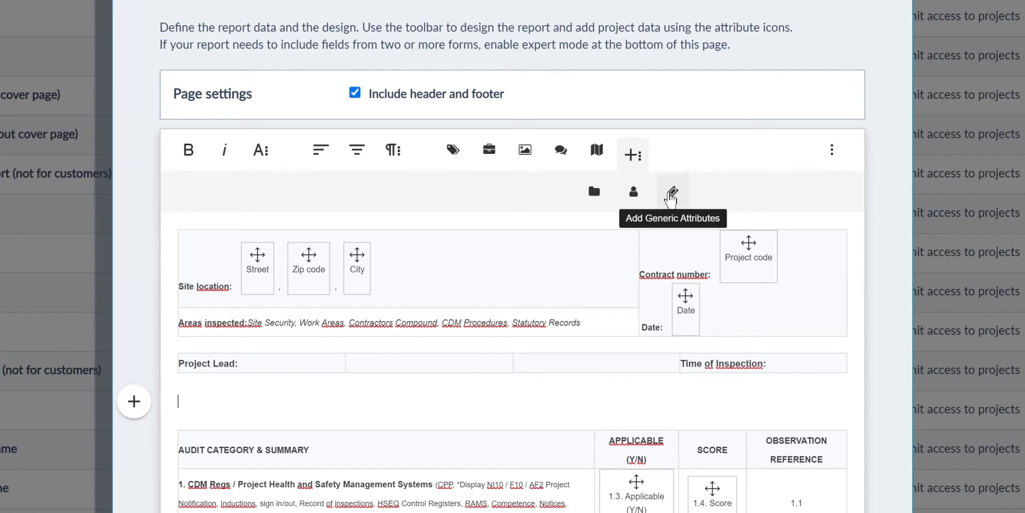
{"action": "left_click", "coordinate": [296, 363]}
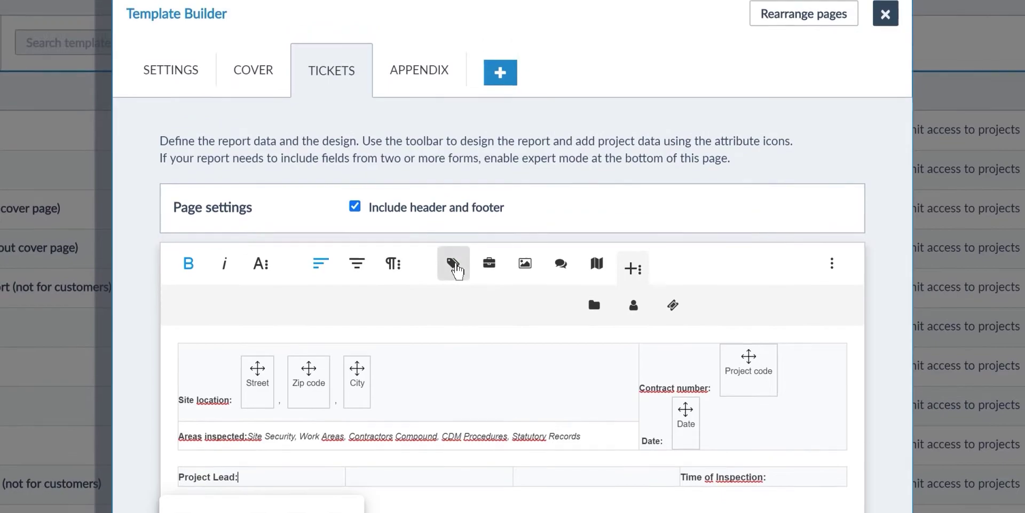
{"action": "left_click", "coordinate": [455, 151]}
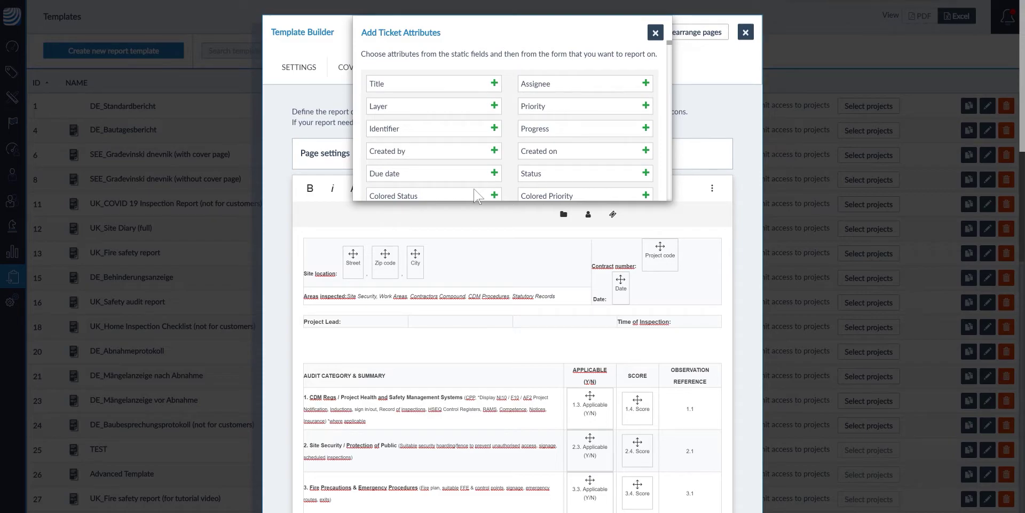
{"action": "key", "text": "ctrl+f"}
{"action": "key", "text": "shift+Return"}
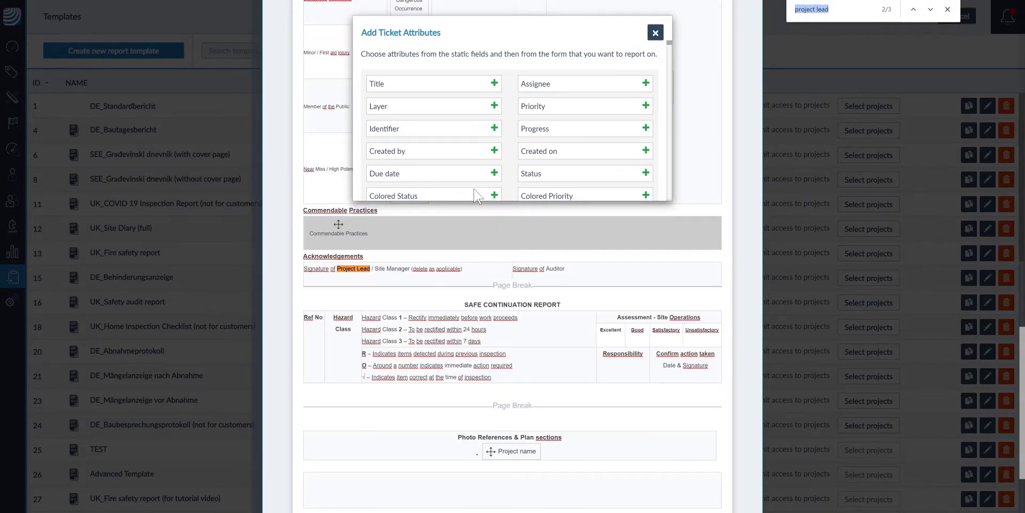
{"action": "key", "text": "Return"}
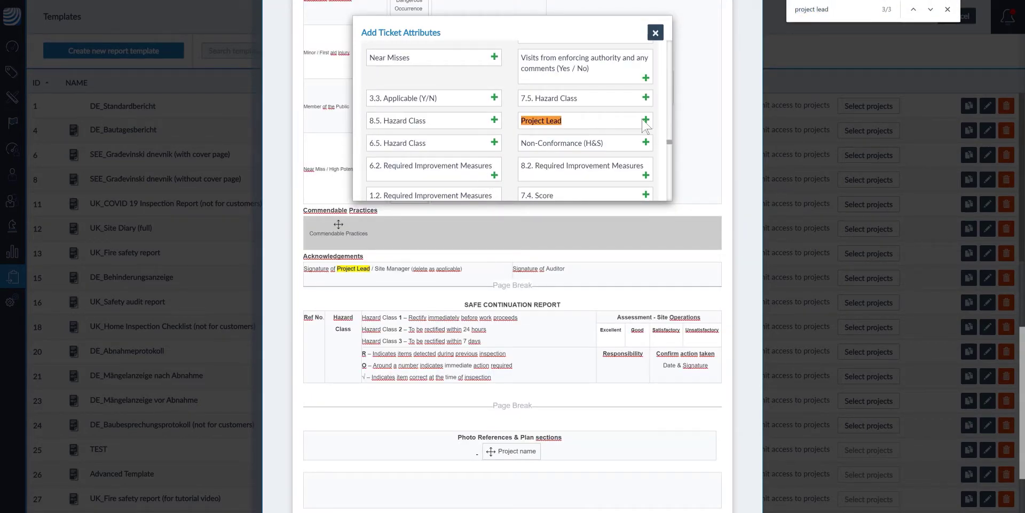
{"action": "left_click", "coordinate": [656, 32]}
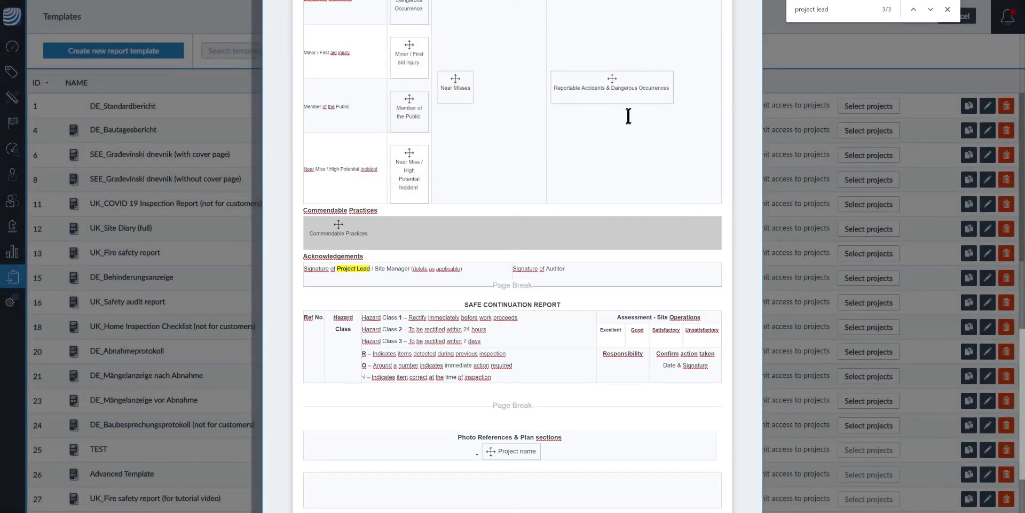
{"action": "scroll", "coordinate": [624, 148], "scroll_direction": "up", "scroll_amount": 6}
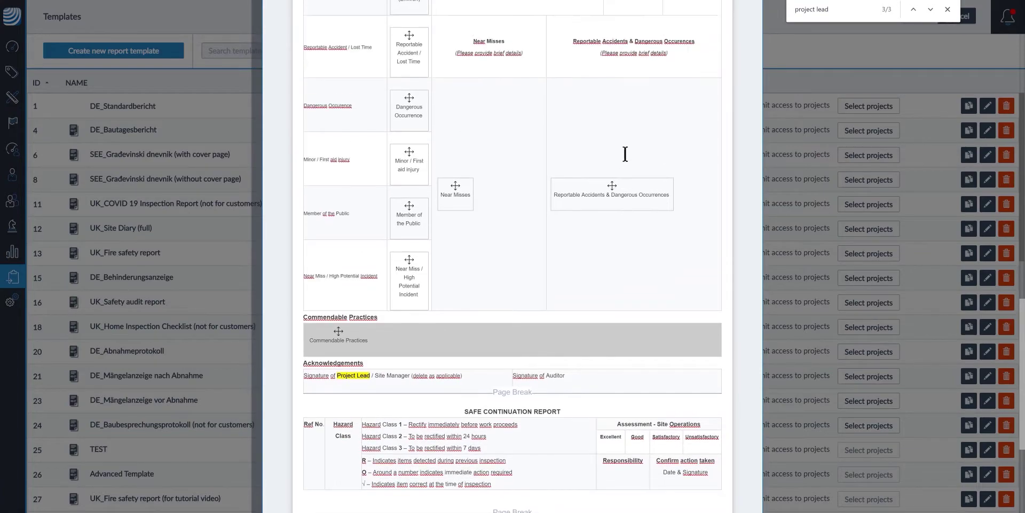
{"action": "scroll", "coordinate": [627, 156], "scroll_direction": "up", "scroll_amount": 12}
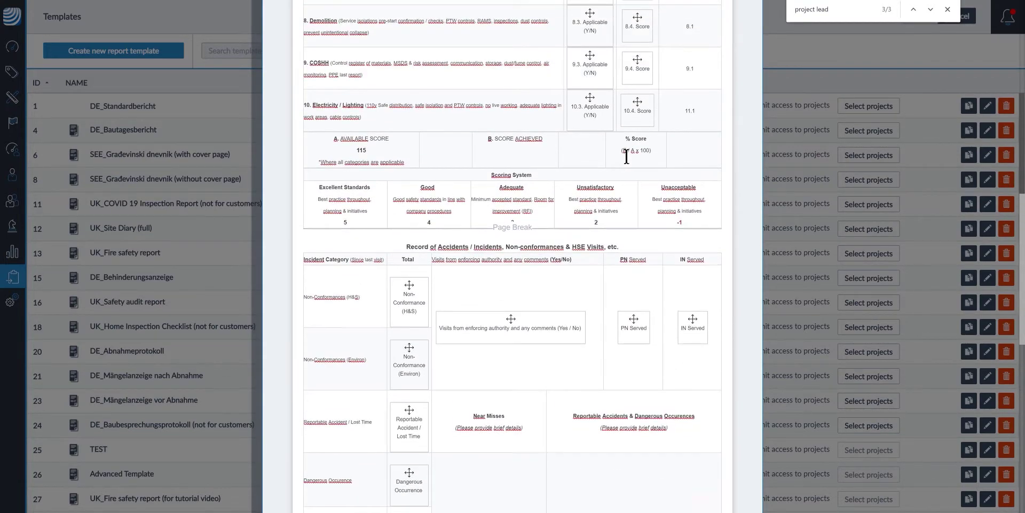
{"action": "scroll", "coordinate": [627, 166], "scroll_direction": "up", "scroll_amount": 2}
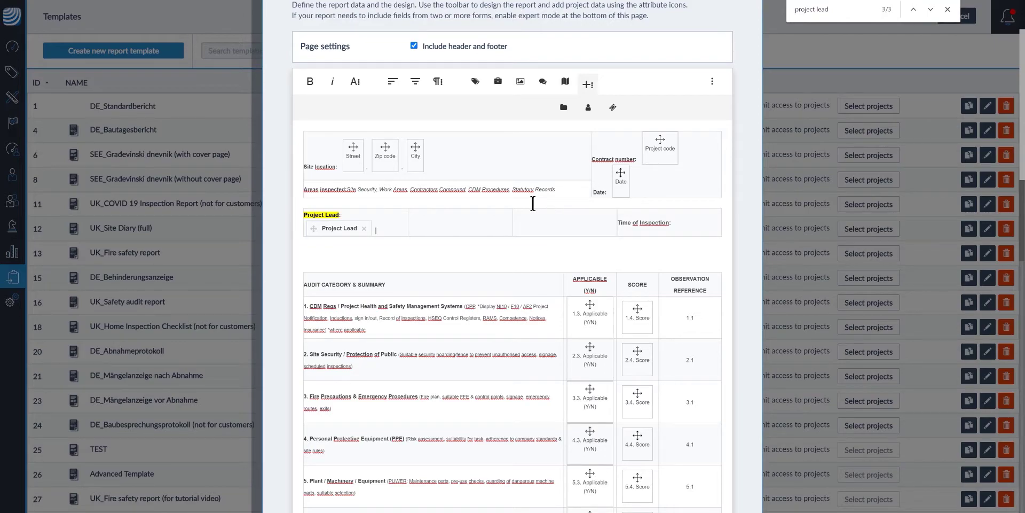
Widen the new table's first column so the "Project Lead:" label and its attribute fit on one line.
{"action": "left_click", "coordinate": [402, 219]}
{"action": "left_click_drag", "start_coordinate": [408, 220], "coordinate": [429, 219]}
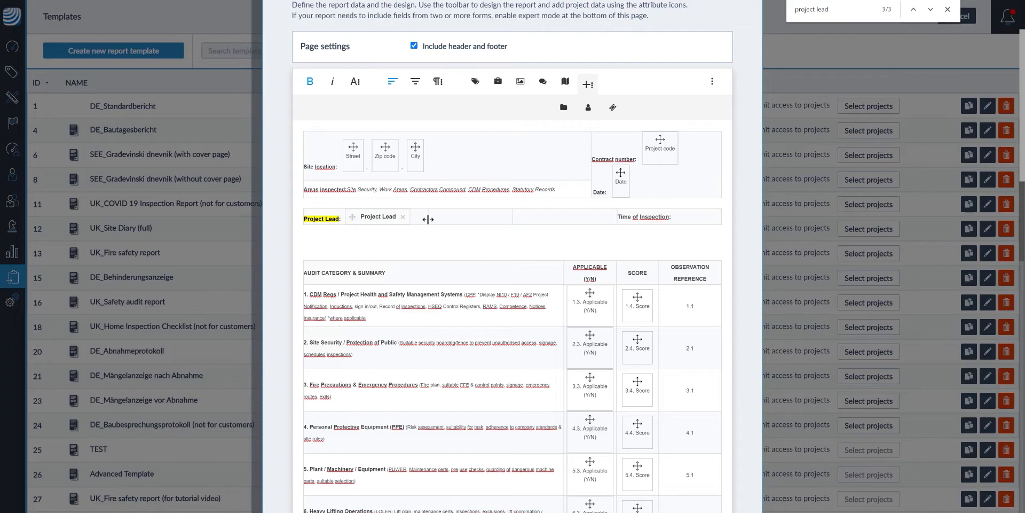
{"action": "scroll", "coordinate": [428, 219], "scroll_direction": "up", "scroll_amount": 2}
{"action": "left_click", "coordinate": [435, 283]}
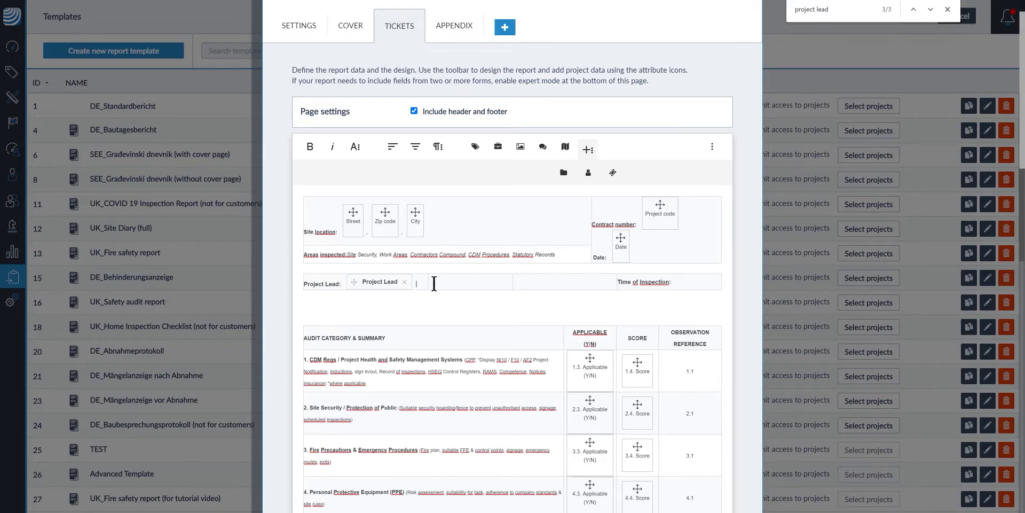
Enable expert mode for the tickets page so different forms can have different report layouts.
{"action": "scroll", "coordinate": [435, 284], "scroll_direction": "down", "scroll_amount": 10}
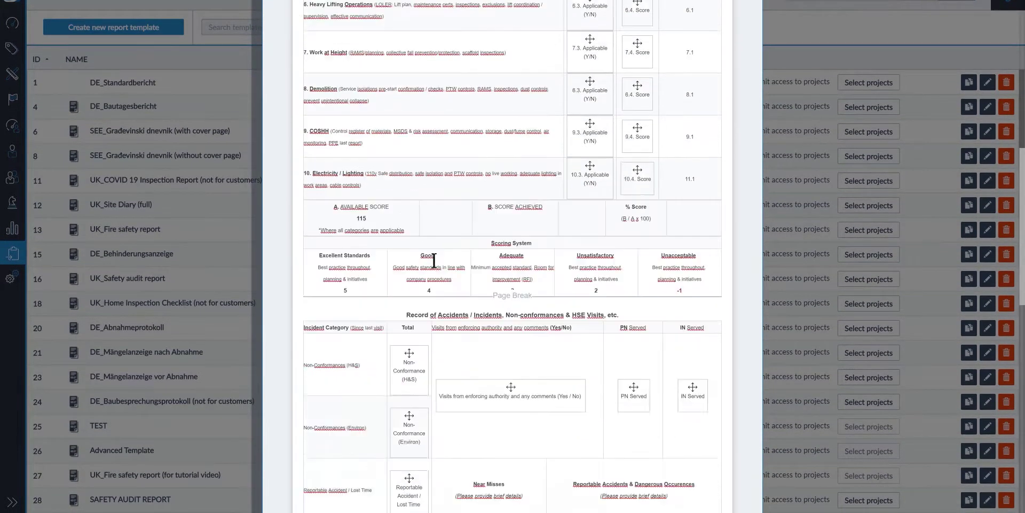
{"action": "scroll", "coordinate": [434, 260], "scroll_direction": "down", "scroll_amount": 15}
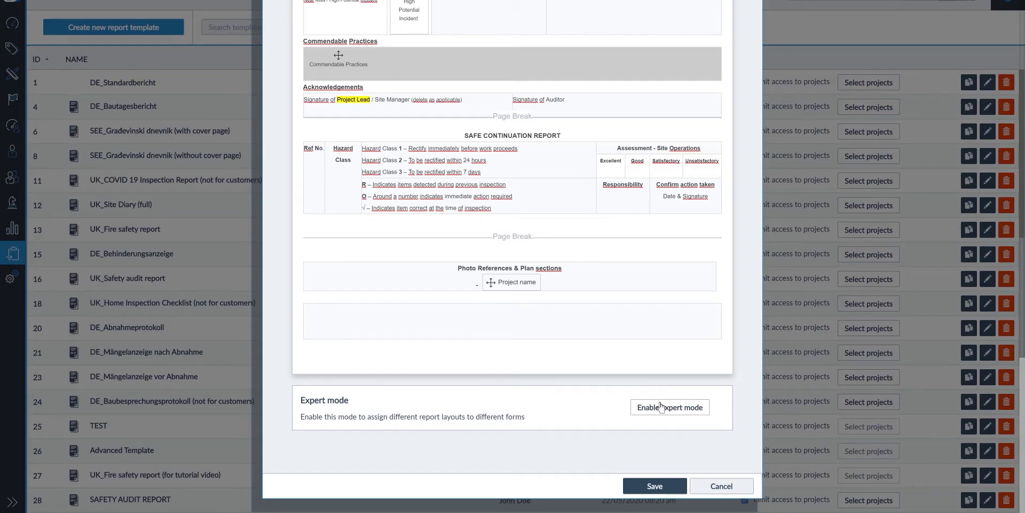
{"action": "left_click", "coordinate": [661, 410]}
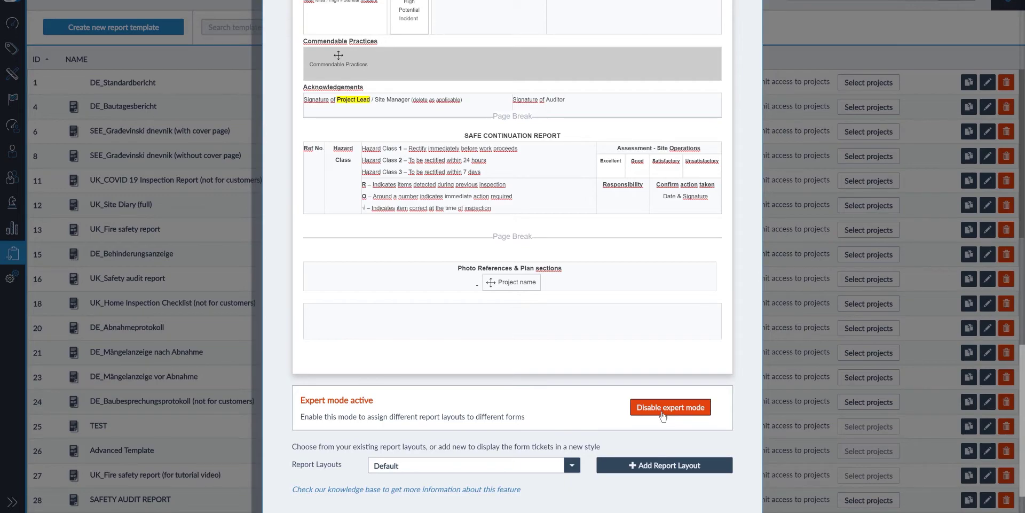
Add a report layout for the PlanRadar (EN) form, copying its content from the existing UK_Handover Checklist layout.
{"action": "left_click", "coordinate": [665, 469]}
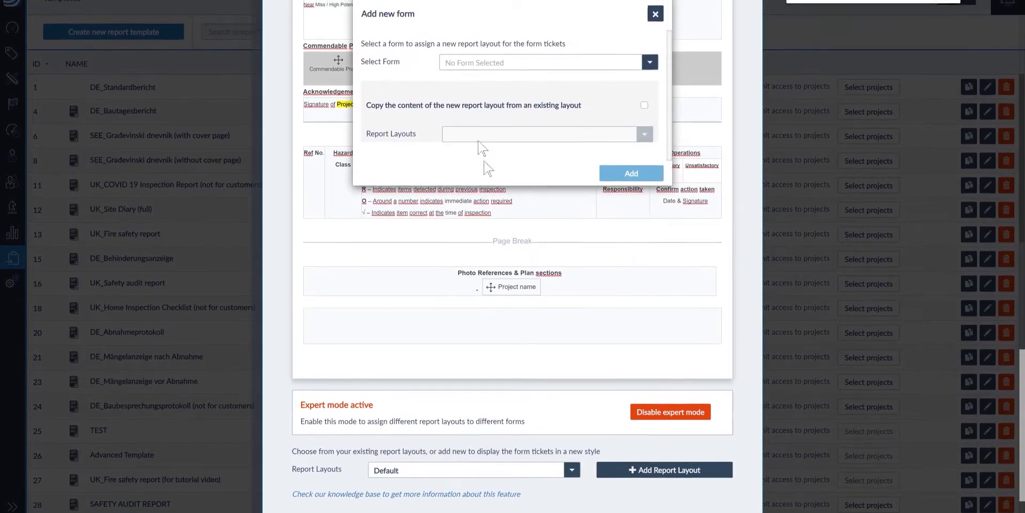
{"action": "left_click", "coordinate": [482, 65]}
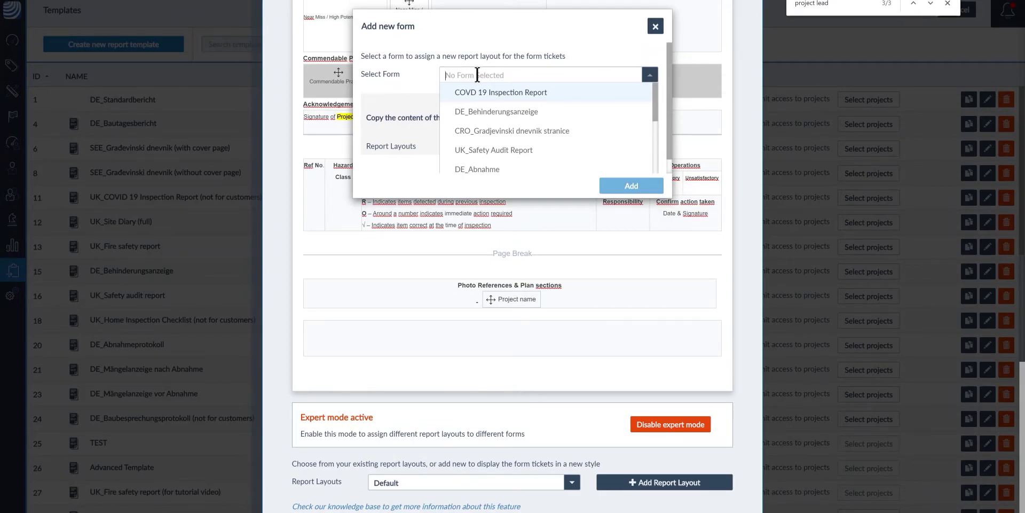
{"action": "scroll", "coordinate": [502, 130], "scroll_direction": "down", "scroll_amount": 5}
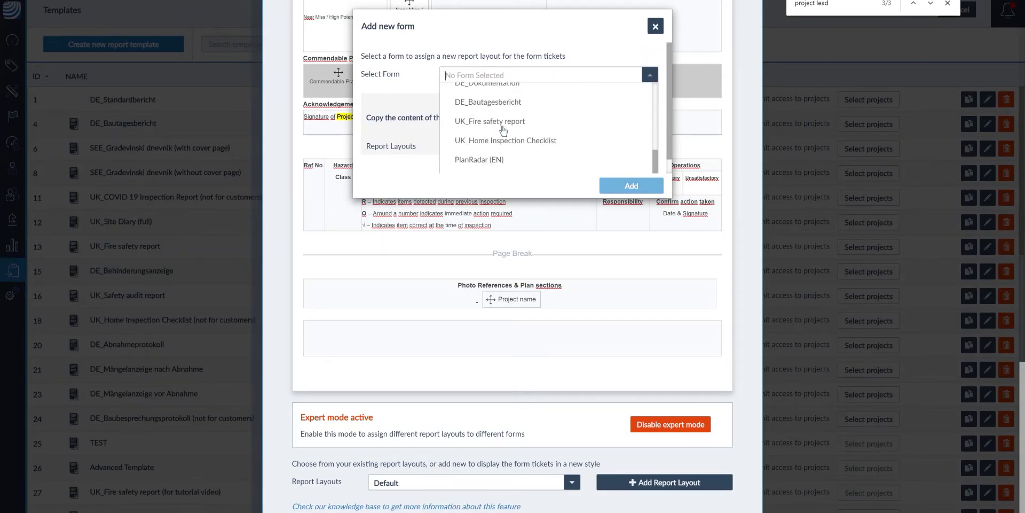
{"action": "left_click", "coordinate": [501, 160]}
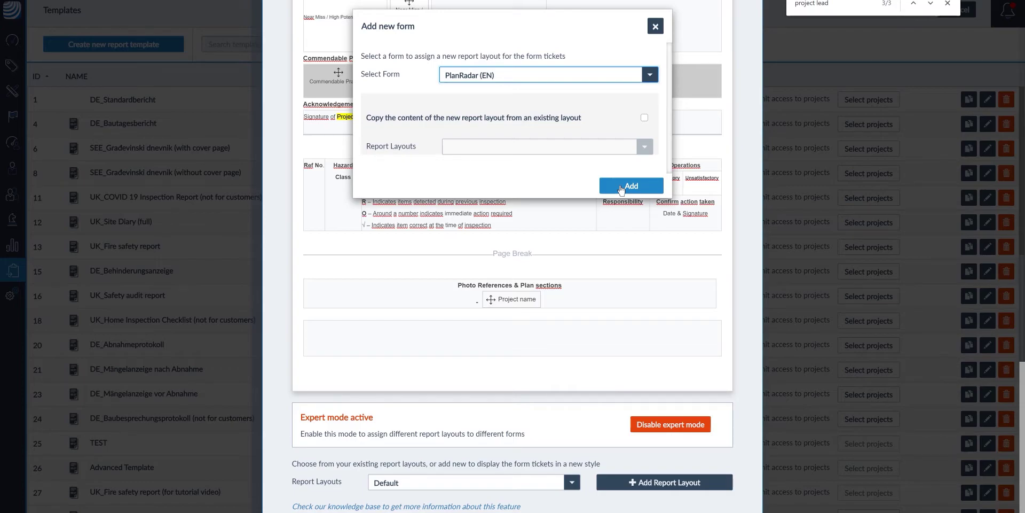
{"action": "left_click", "coordinate": [645, 118]}
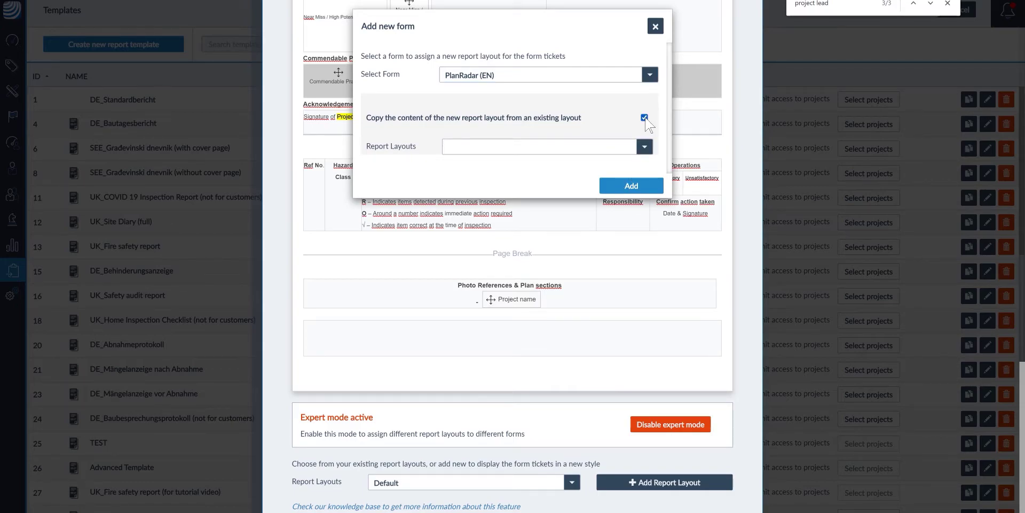
{"action": "left_click", "coordinate": [587, 147]}
{"action": "left_click", "coordinate": [571, 164]}
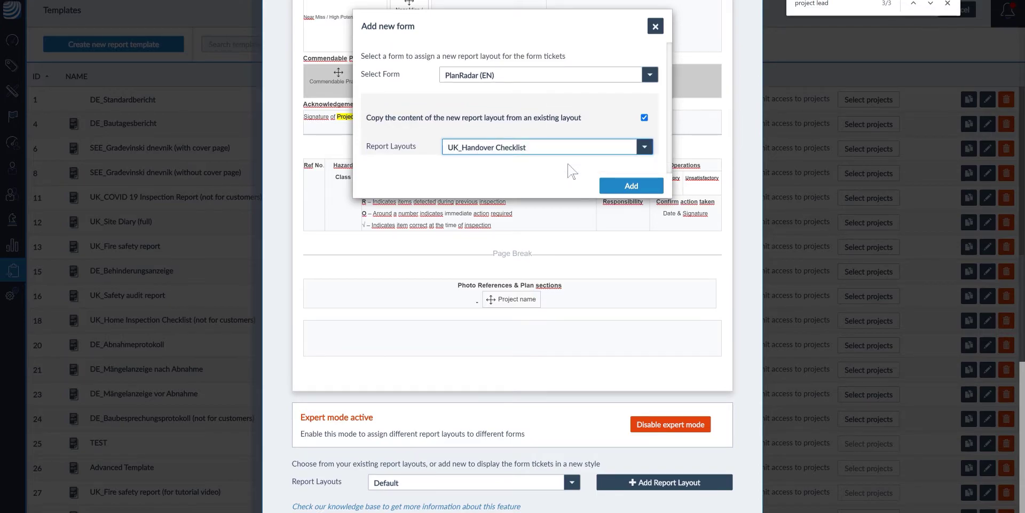
{"action": "left_click", "coordinate": [647, 188]}
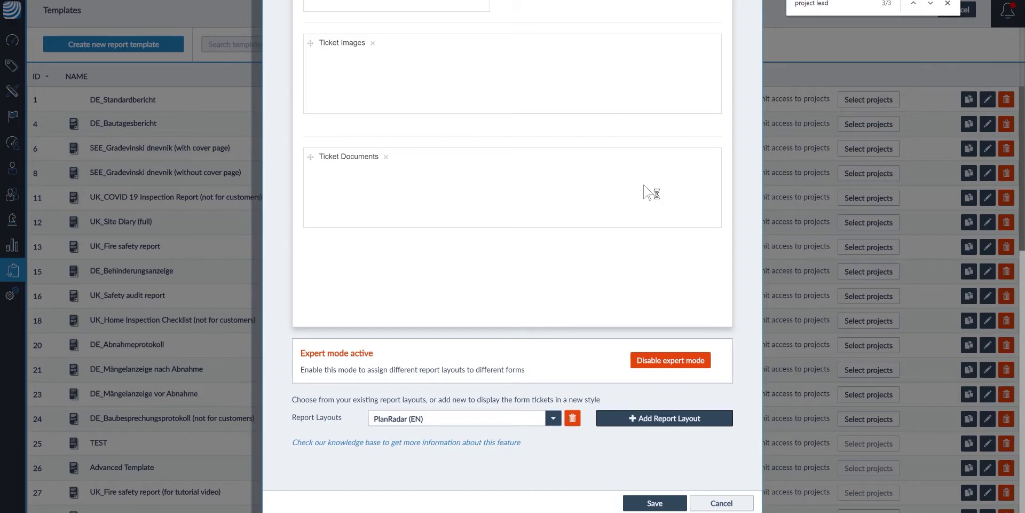
Look over the PlanRadar (EN) layout and switch the tickets page back to the Default report layout.
{"action": "scroll", "coordinate": [648, 191], "scroll_direction": "up", "scroll_amount": 10}
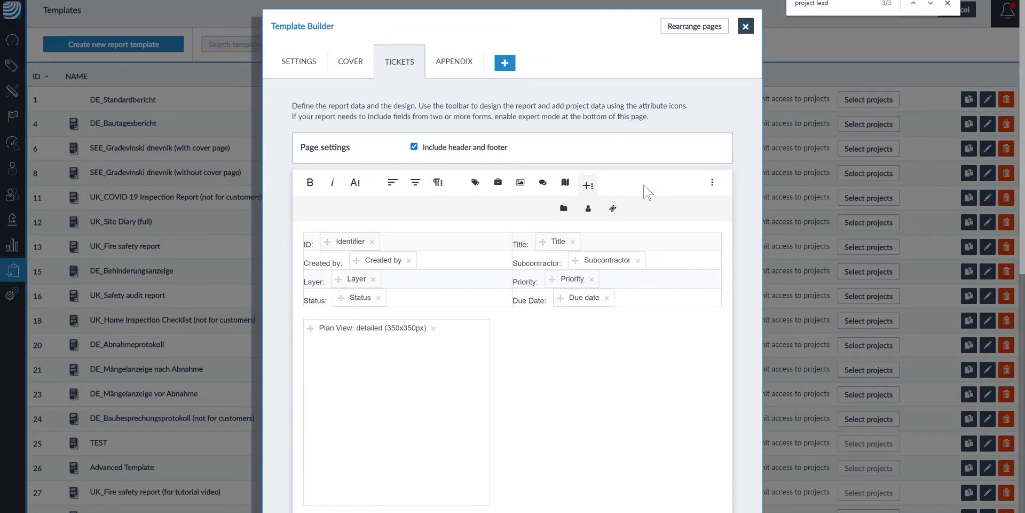
{"action": "scroll", "coordinate": [648, 191], "scroll_direction": "down", "scroll_amount": 10}
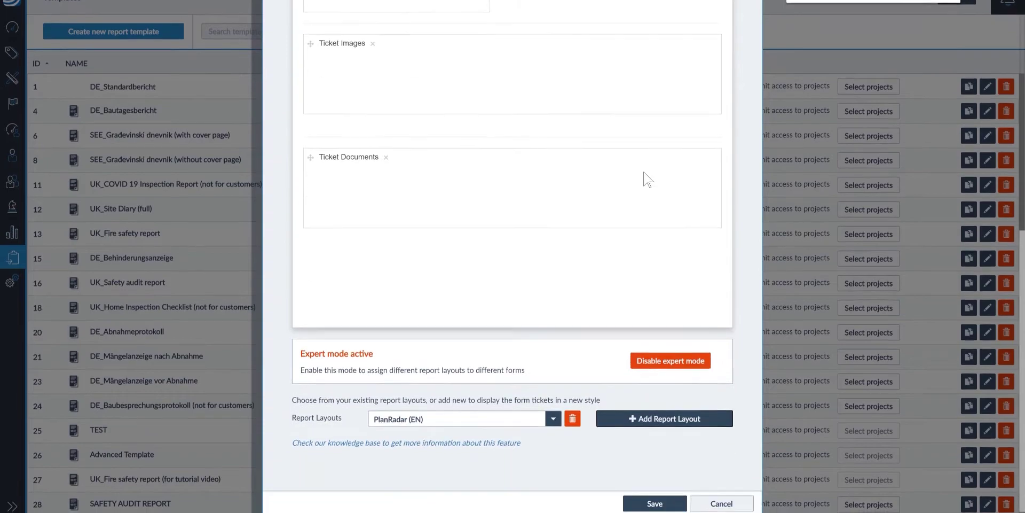
{"action": "left_click", "coordinate": [552, 415]}
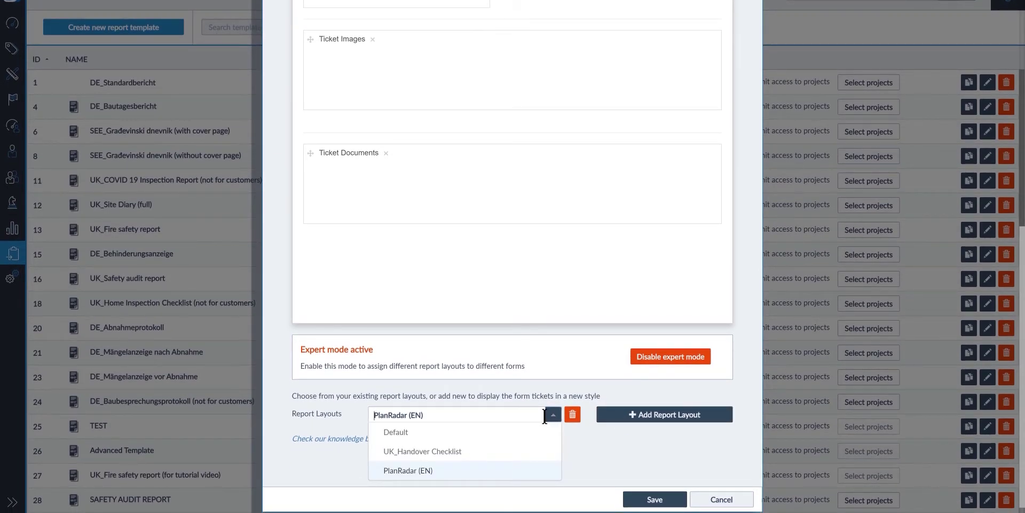
{"action": "left_click", "coordinate": [498, 438]}
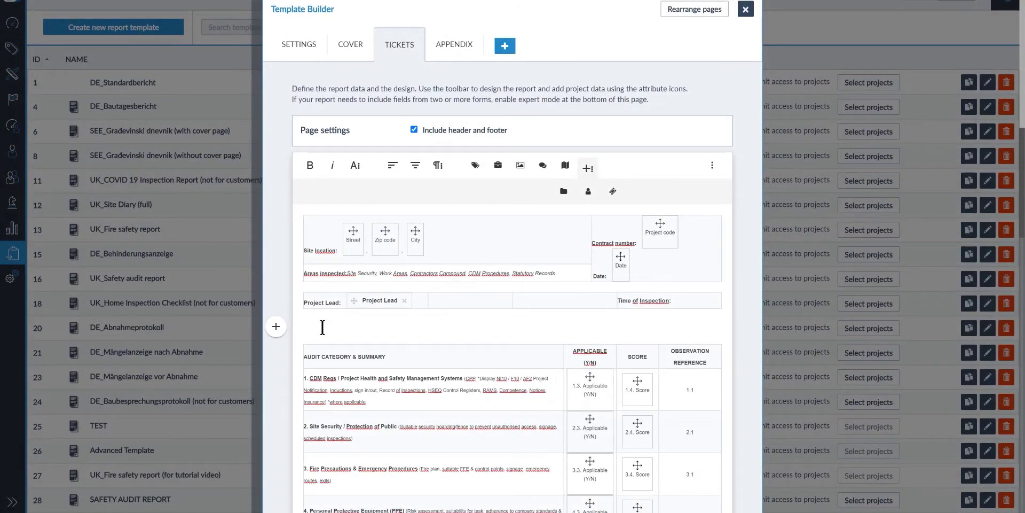
Insert a ticket images placeholder at 50% size in the empty table below "Photo References & Plan sections".
{"action": "scroll", "coordinate": [322, 327], "scroll_direction": "down", "scroll_amount": 20}
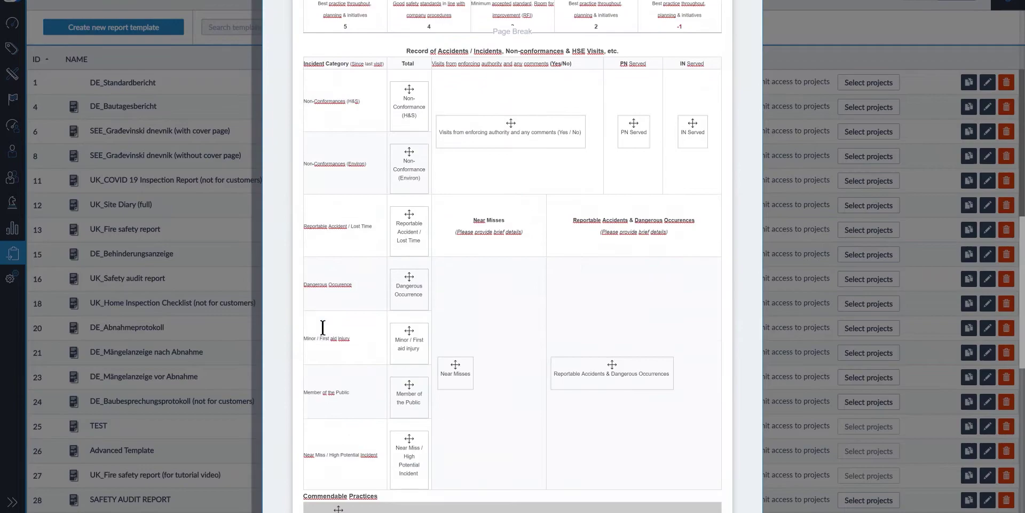
{"action": "scroll", "coordinate": [323, 327], "scroll_direction": "down", "scroll_amount": 2}
{"action": "left_click", "coordinate": [329, 257]}
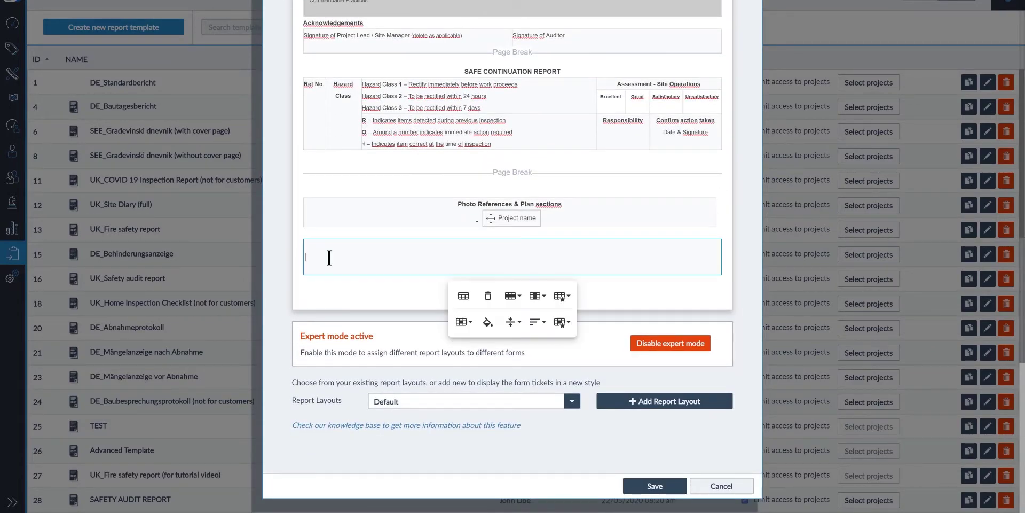
{"action": "scroll", "coordinate": [329, 257], "scroll_direction": "up", "scroll_amount": 15}
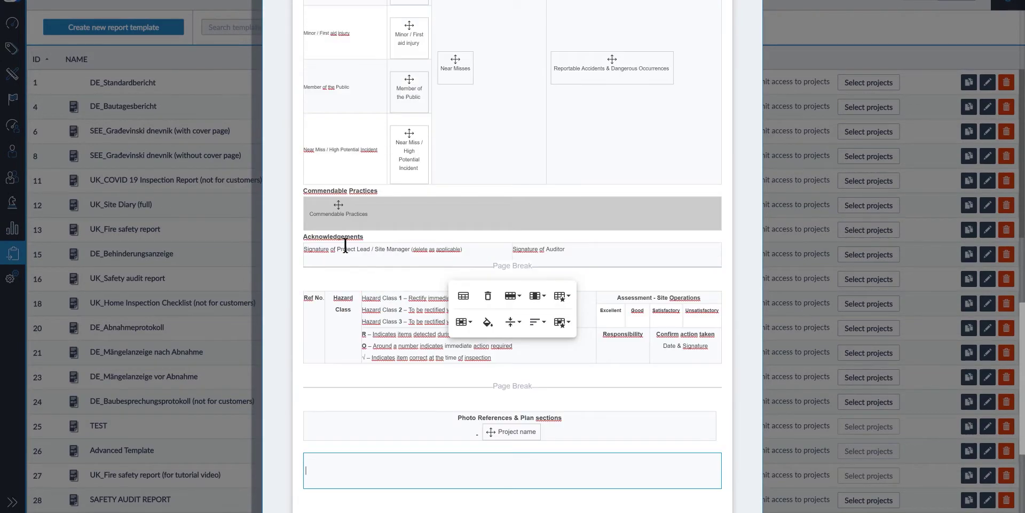
{"action": "scroll", "coordinate": [350, 257], "scroll_direction": "up", "scroll_amount": 10}
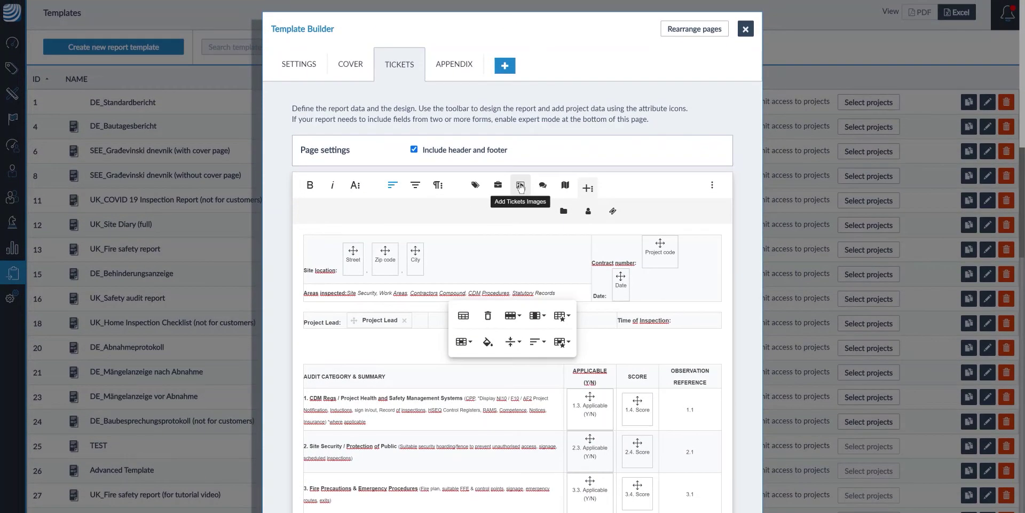
{"action": "left_click", "coordinate": [521, 186]}
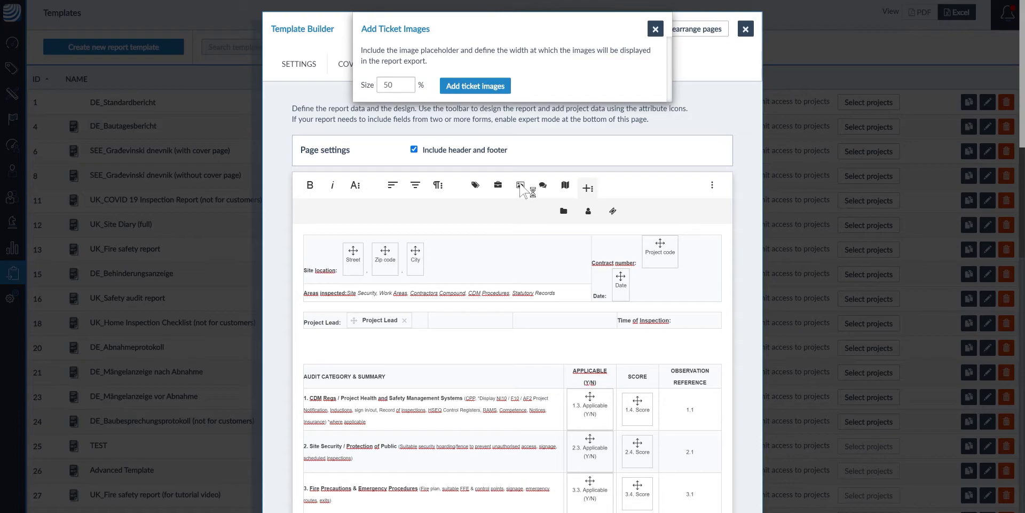
{"action": "left_click", "coordinate": [492, 88]}
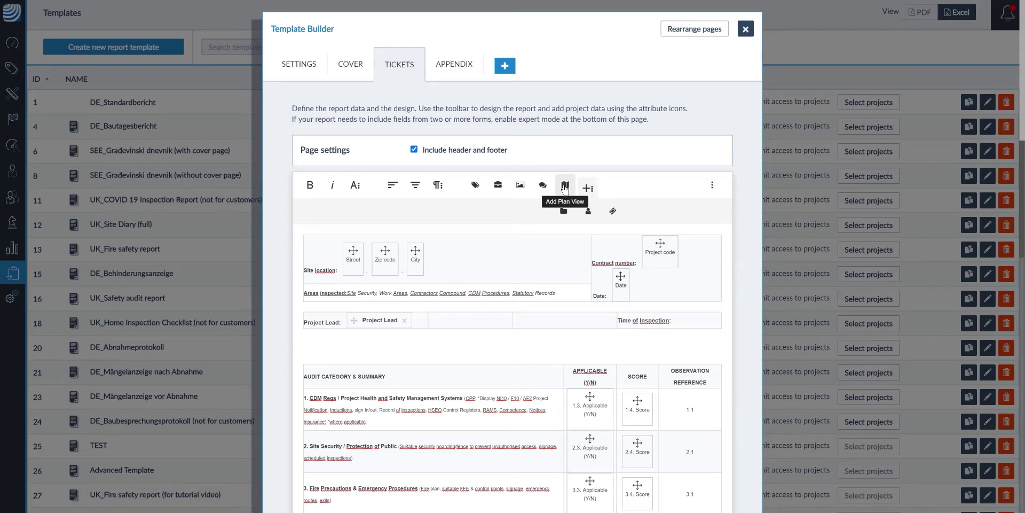
Insert a Detailed View plan placeholder, 350 wide and 350 high, below the ticket images placeholder.
{"action": "left_click", "coordinate": [565, 186]}
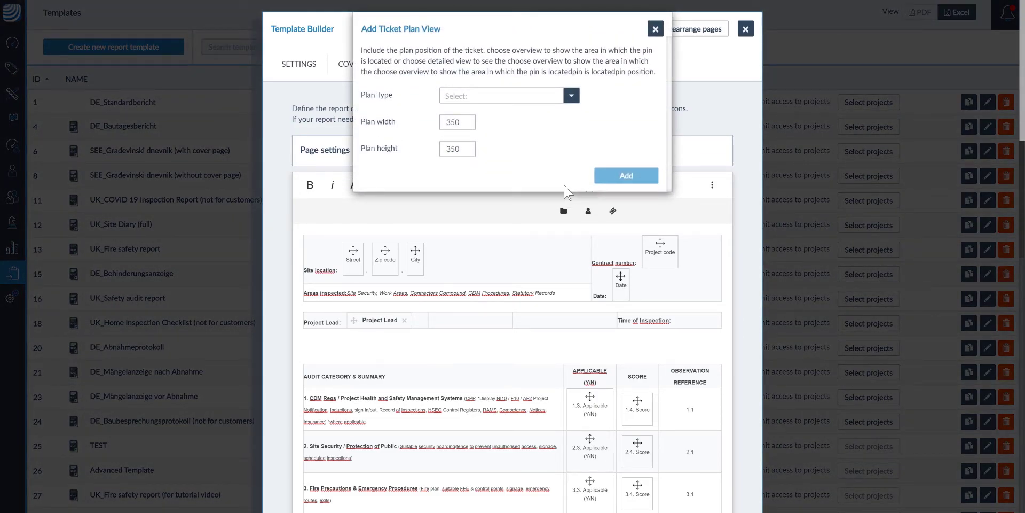
{"action": "left_click", "coordinate": [501, 97]}
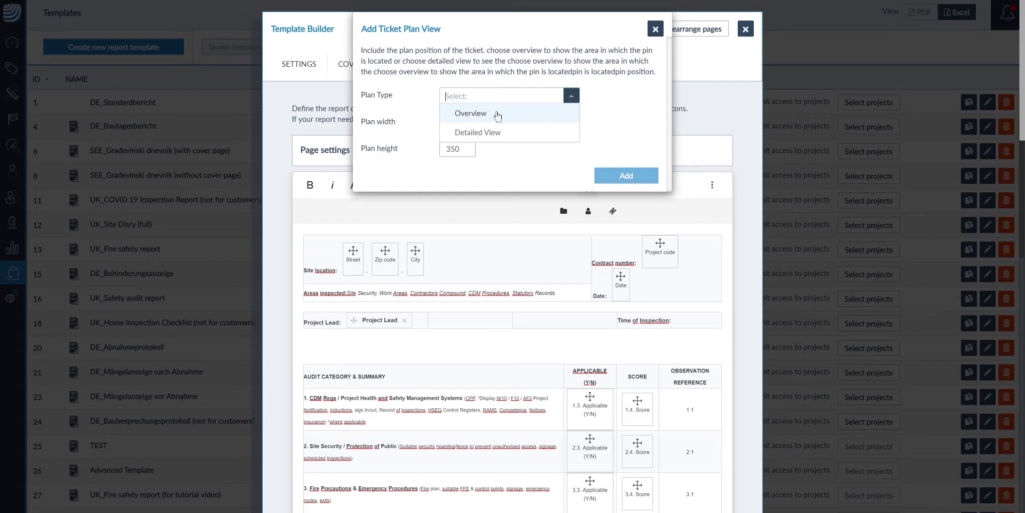
{"action": "left_click", "coordinate": [494, 132]}
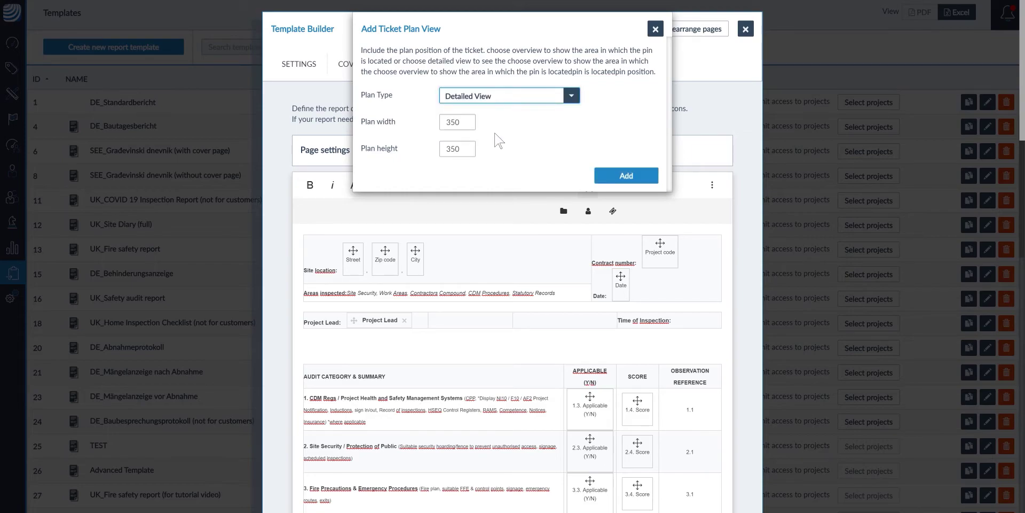
{"action": "left_click", "coordinate": [620, 177]}
{"action": "scroll", "coordinate": [625, 224], "scroll_direction": "down", "scroll_amount": 15}
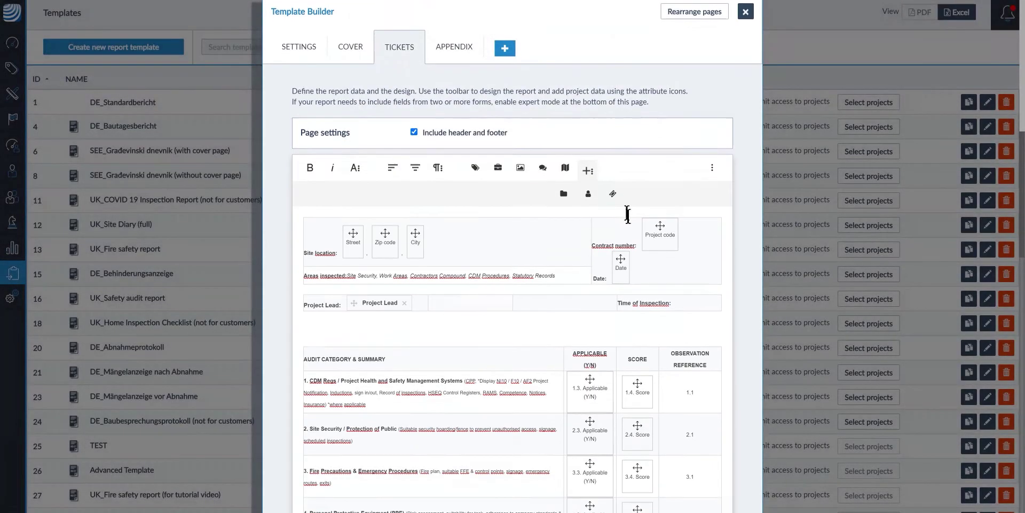
Examine the photo and plan sizes in the sample report PDF, and return to the template builder.
{"action": "scroll", "coordinate": [632, 244], "scroll_direction": "down", "scroll_amount": 8}
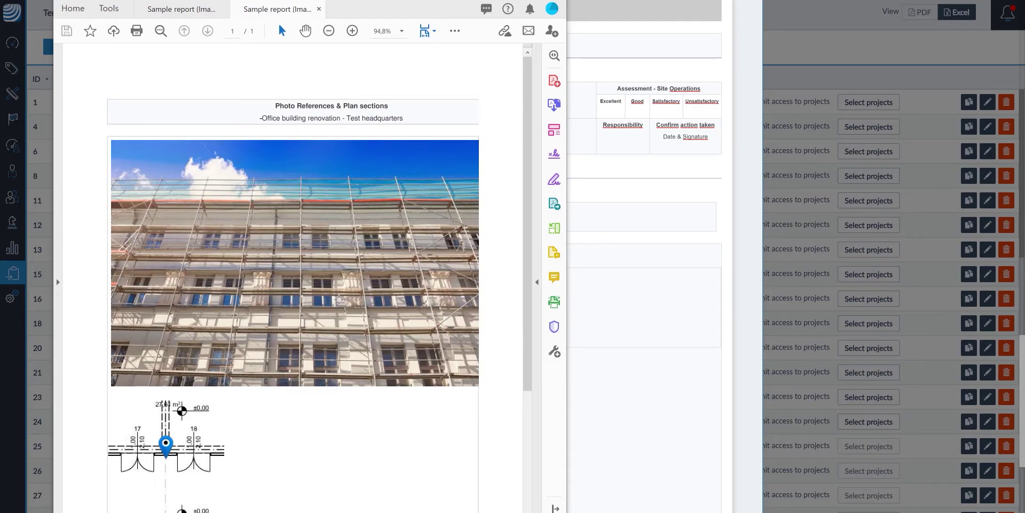
{"action": "scroll", "coordinate": [339, 299], "scroll_direction": "down", "scroll_amount": 1}
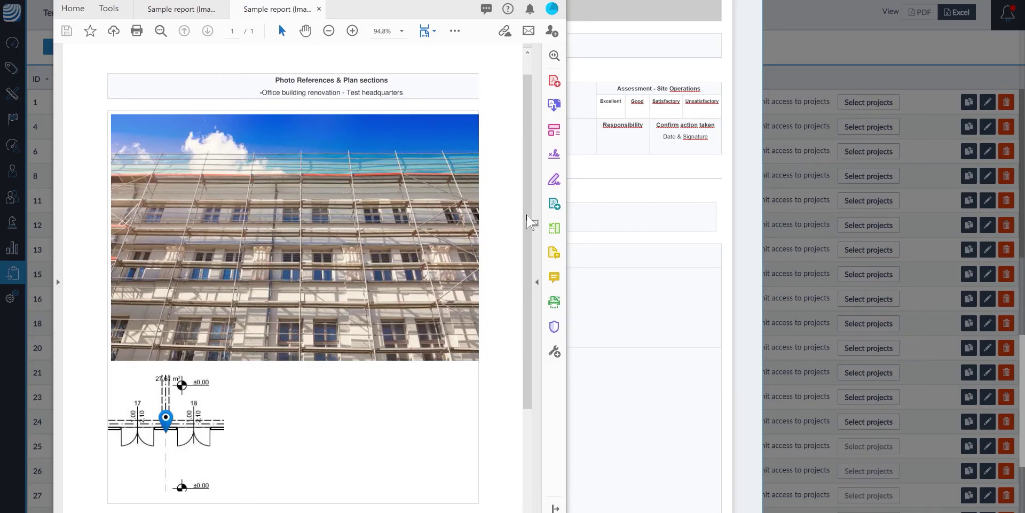
{"action": "left_click", "coordinate": [595, 165]}
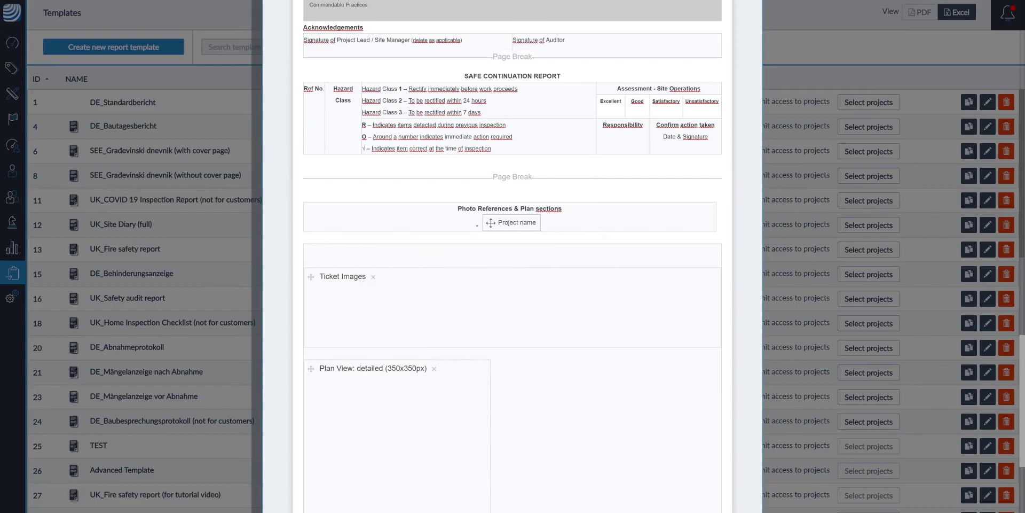
Add a new page to the template by uploading the PDF file "Hazard classes _ Audit scoring grades".
{"action": "scroll", "coordinate": [603, 175], "scroll_direction": "up", "scroll_amount": 9}
{"action": "scroll", "coordinate": [603, 175], "scroll_direction": "up", "scroll_amount": 15}
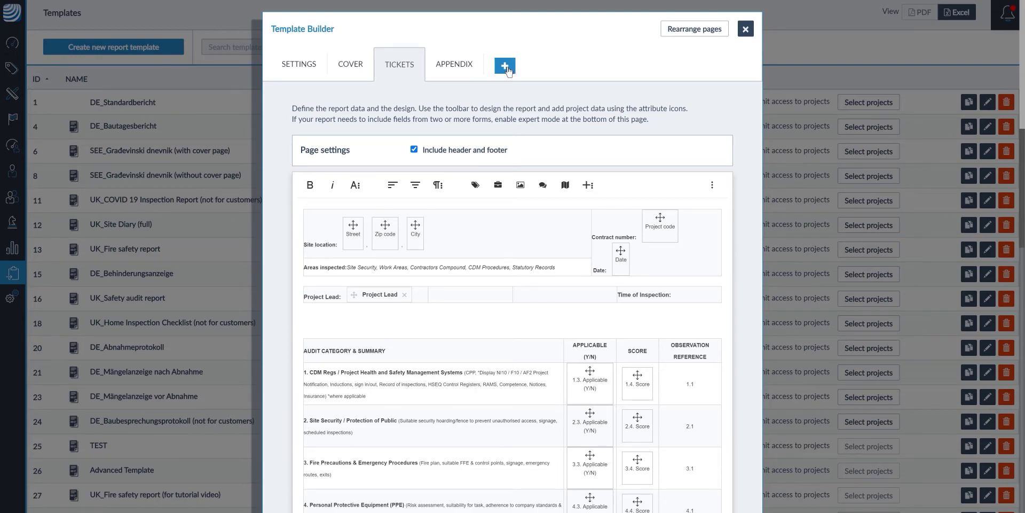
{"action": "left_click", "coordinate": [505, 66]}
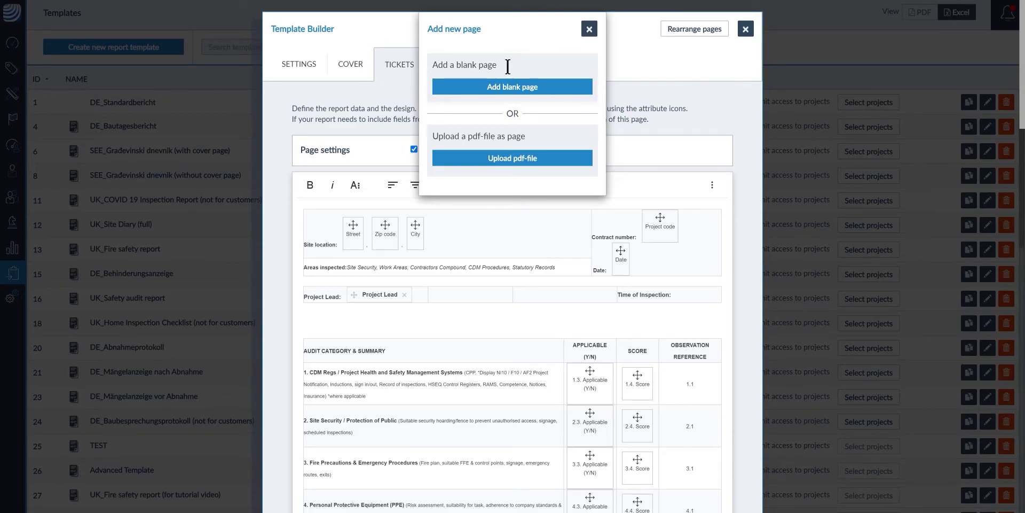
{"action": "left_click", "coordinate": [512, 158]}
{"action": "left_click", "coordinate": [125, 58]}
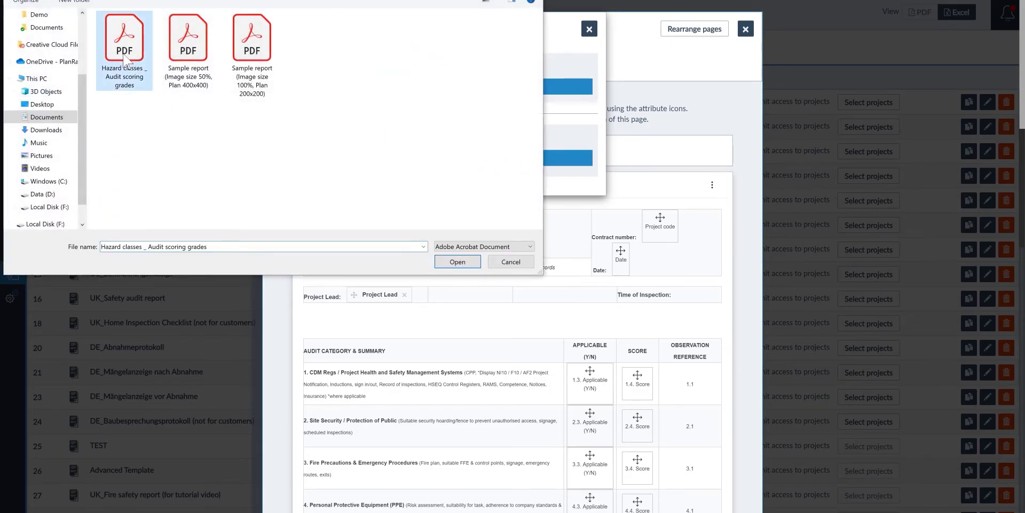
{"action": "double_click", "coordinate": [124, 54]}
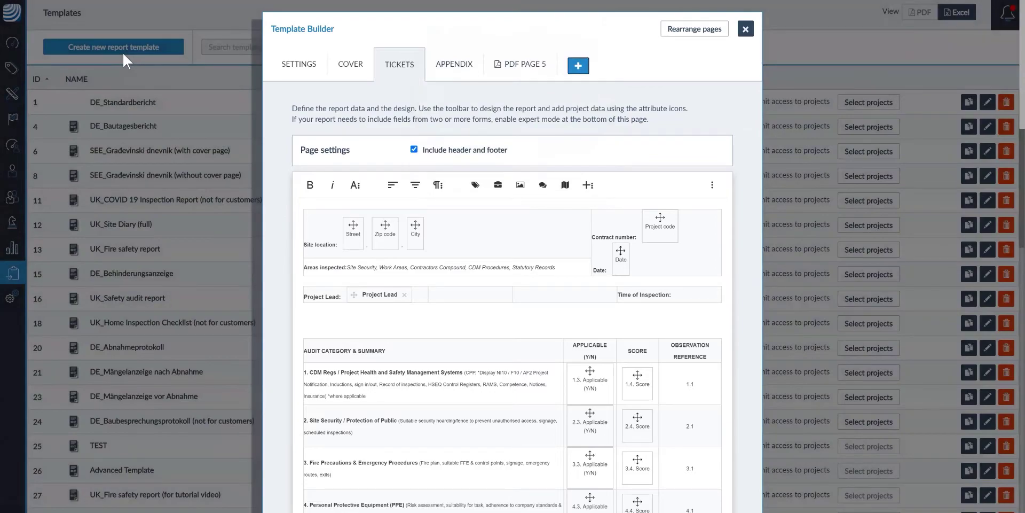
Open the uploaded PDF page and rename it "Hazard Classes".
{"action": "left_click", "coordinate": [521, 68]}
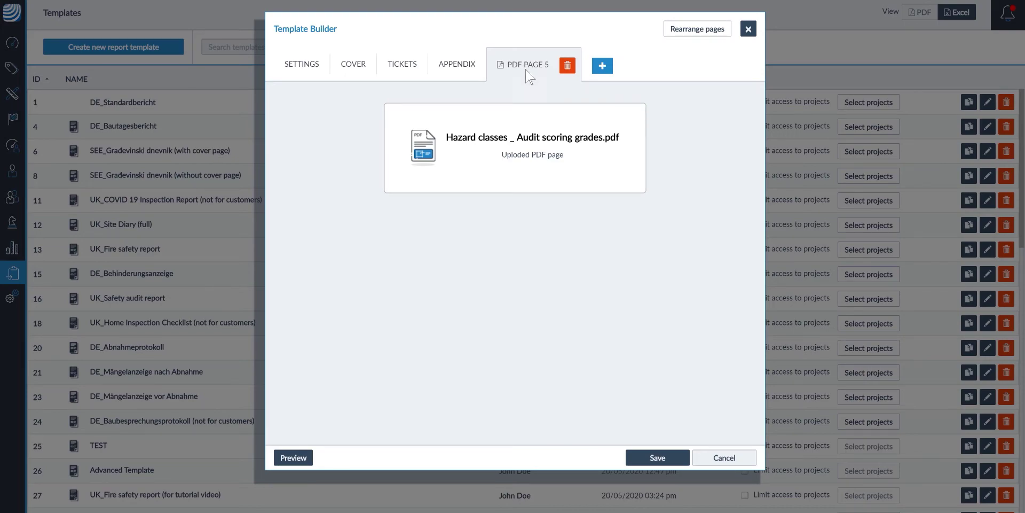
{"action": "double_click", "coordinate": [525, 68]}
{"action": "key", "text": "BackSpace"}
{"action": "key", "text": "BackSpace"}
{"action": "key", "text": "BackSpace"}
{"action": "key", "text": "BackSpace"}
{"action": "key", "text": "BackSpace"}
{"action": "key", "text": "BackSpace"}
{"action": "key", "text": "BackSpace"}
{"action": "key", "text": "BackSpace"}
{"action": "key", "text": "BackSpace"}
{"action": "key", "text": "BackSpace"}
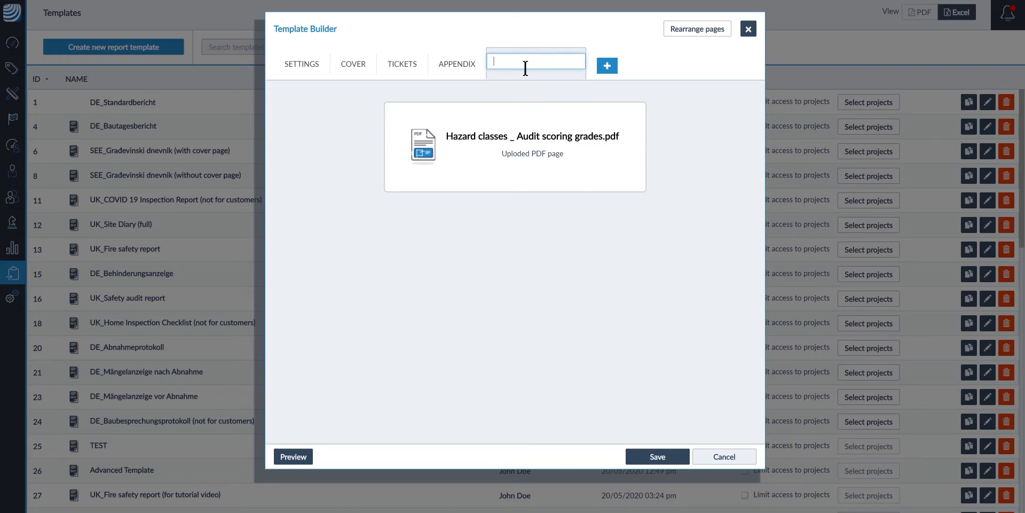
{"action": "type", "text": "Hazard Classes"}
{"action": "left_click", "coordinate": [633, 258]}
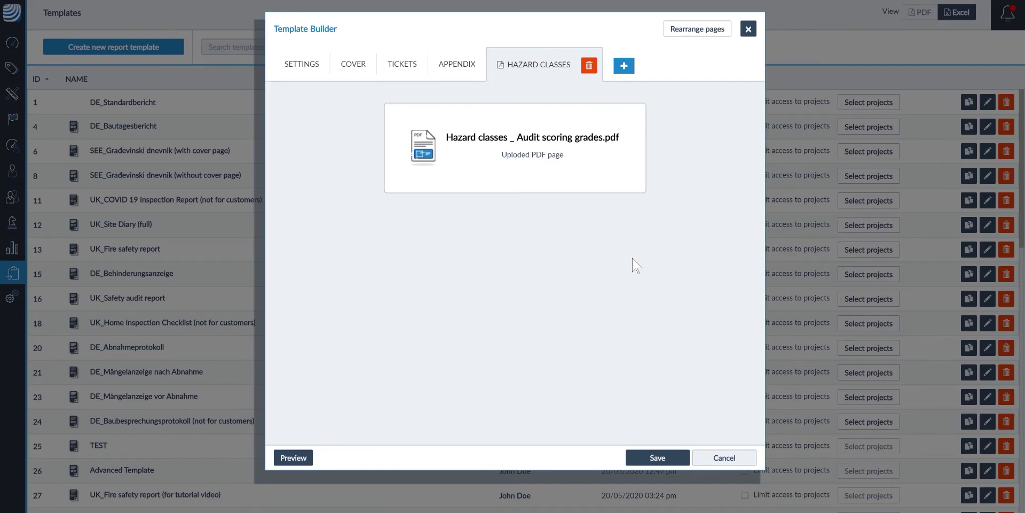
Reorder the template pages so that the appendix comes after Hazard Classes, and save the template.
{"action": "left_click", "coordinate": [691, 31]}
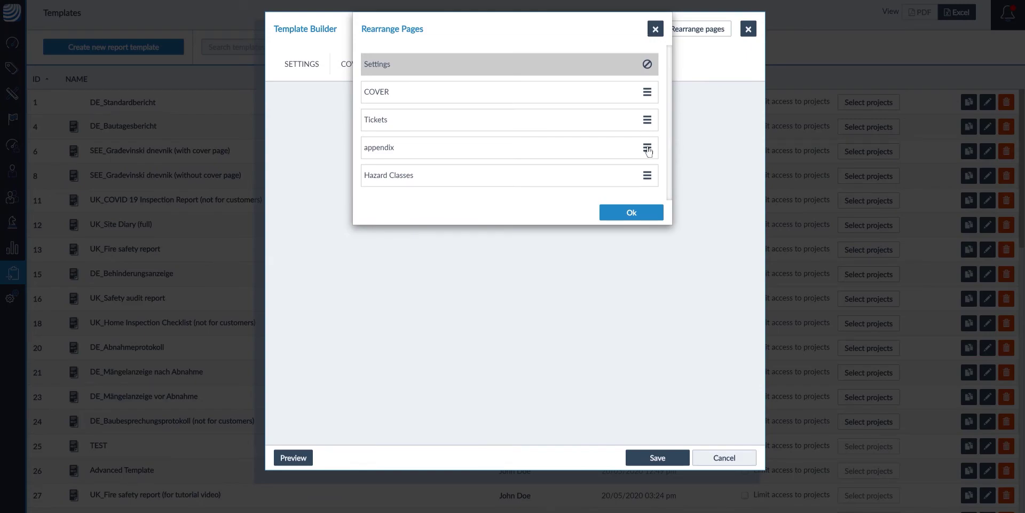
{"action": "left_click_drag", "start_coordinate": [648, 151], "coordinate": [650, 182]}
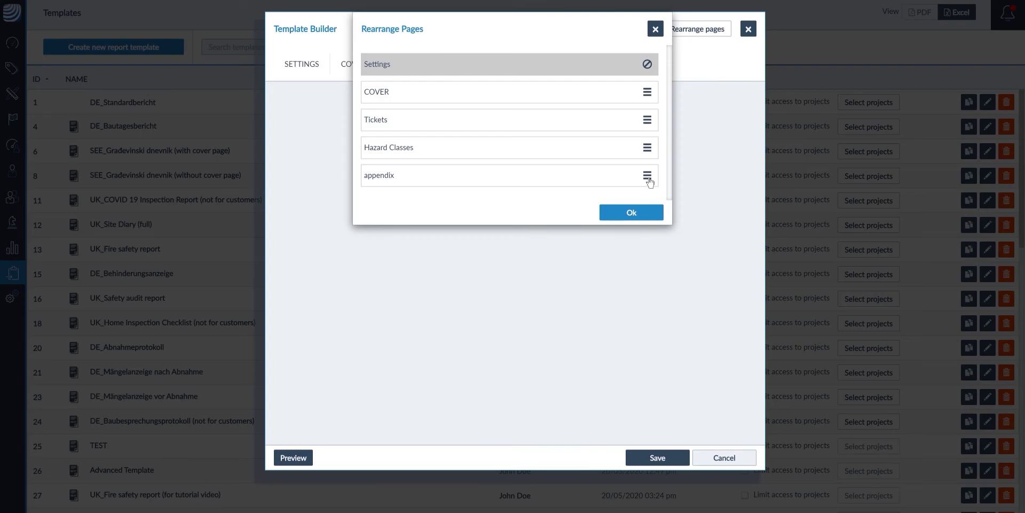
{"action": "left_click", "coordinate": [637, 213]}
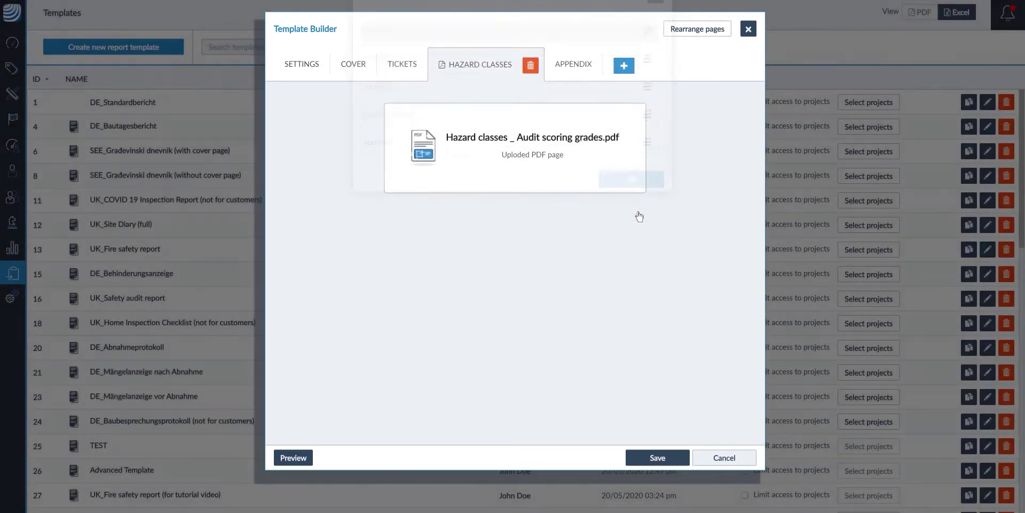
{"action": "left_click", "coordinate": [650, 460]}
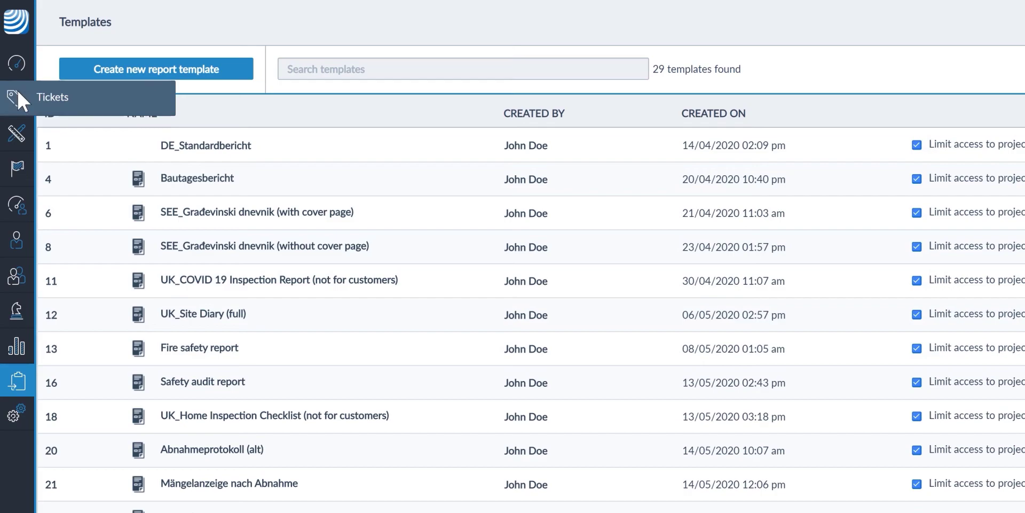
Filter the project's tickets by the Safety Audit Report form and select the ticket "Safety Audit Report (May 2020)".
{"action": "left_click", "coordinate": [17, 95]}
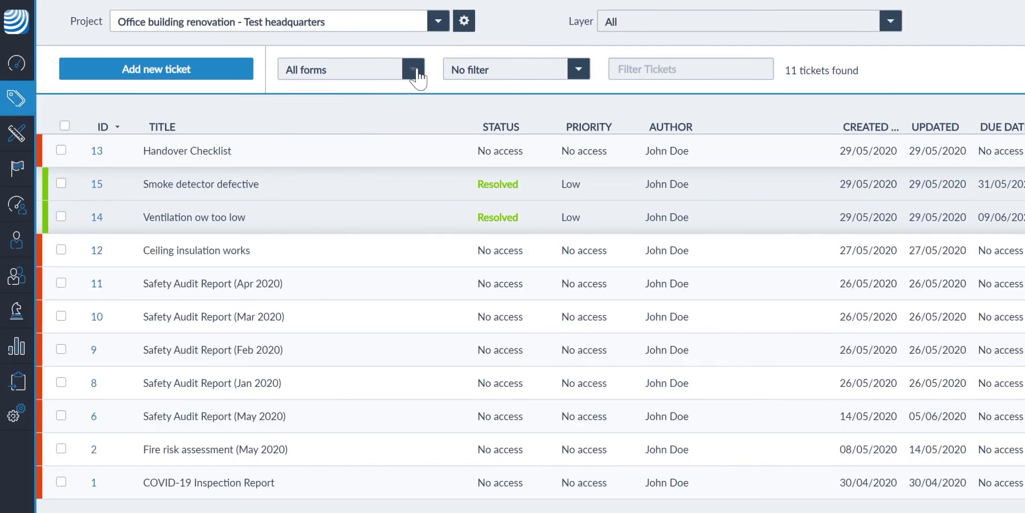
{"action": "left_click", "coordinate": [414, 70]}
{"action": "scroll", "coordinate": [390, 160], "scroll_direction": "down", "scroll_amount": 2}
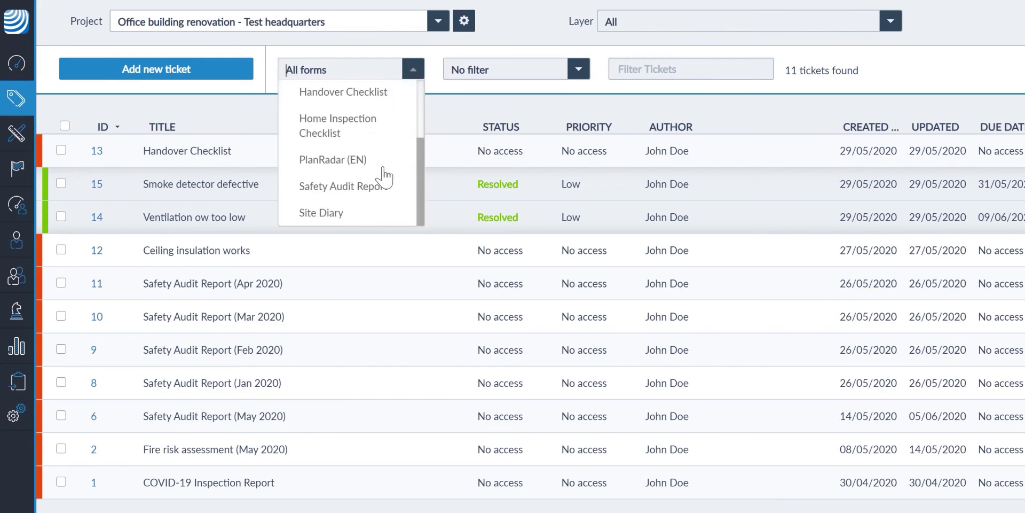
{"action": "left_click", "coordinate": [378, 187]}
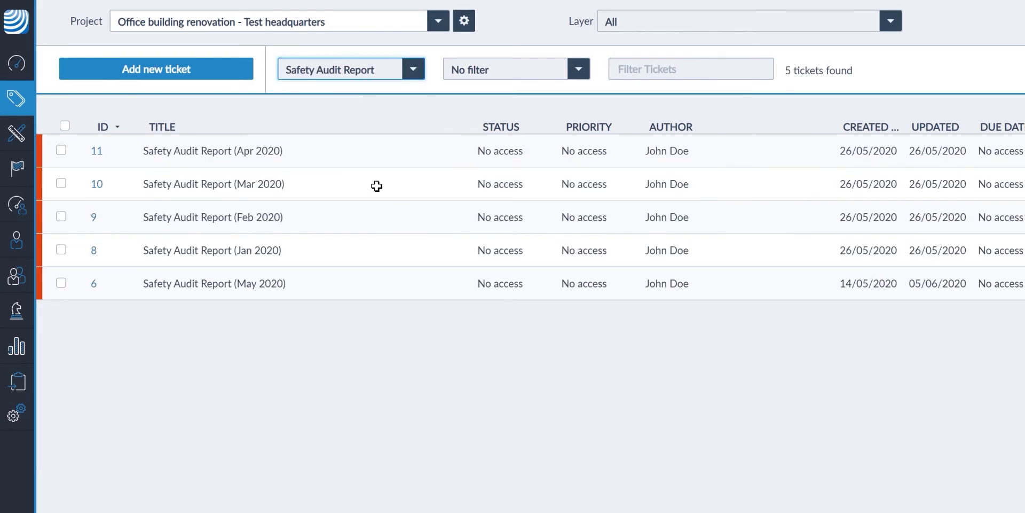
{"action": "left_click", "coordinate": [61, 283]}
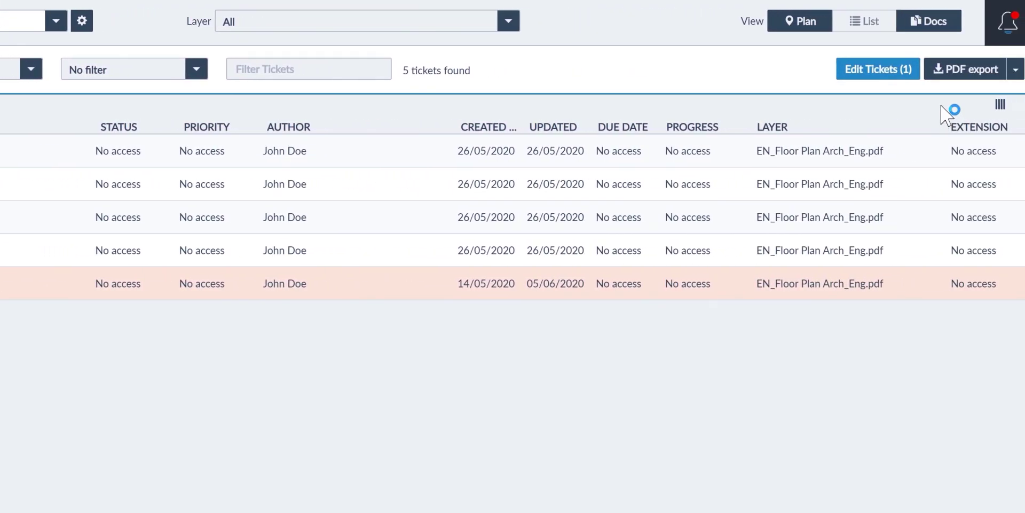
Export the selected ticket to PDF with the SAFETY AUDIT REPORT template and open the exported file.
{"action": "left_click", "coordinate": [961, 75]}
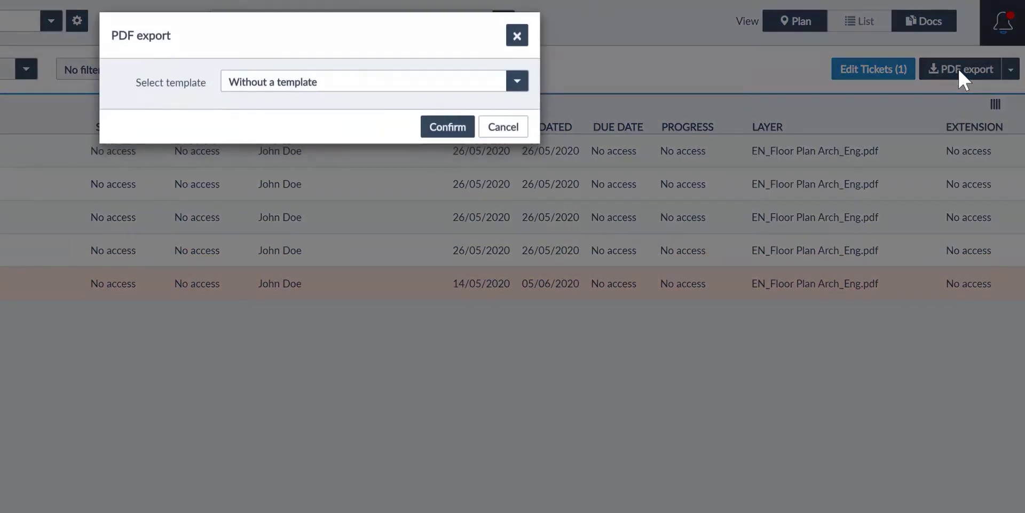
{"action": "left_click", "coordinate": [568, 89]}
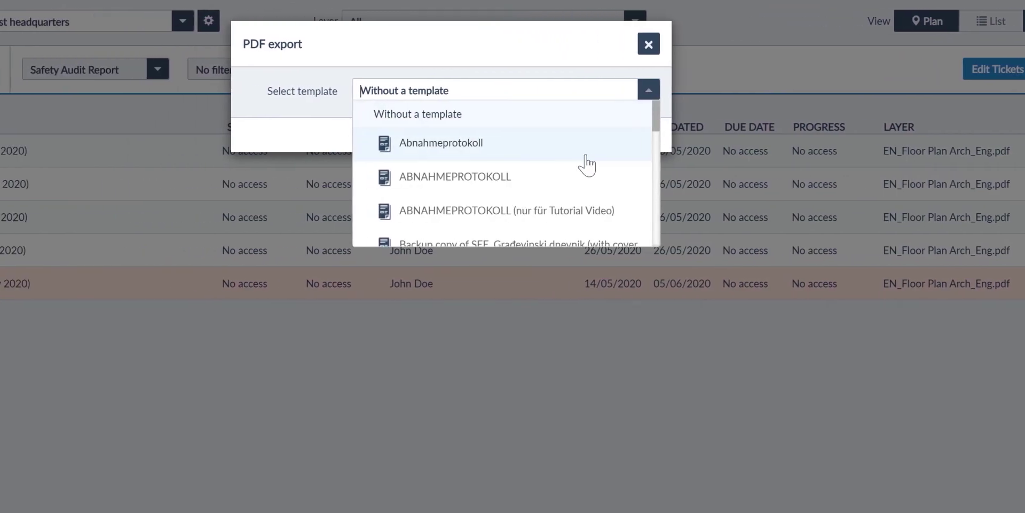
{"action": "scroll", "coordinate": [590, 164], "scroll_direction": "down", "scroll_amount": 5}
{"action": "left_click", "coordinate": [593, 130]}
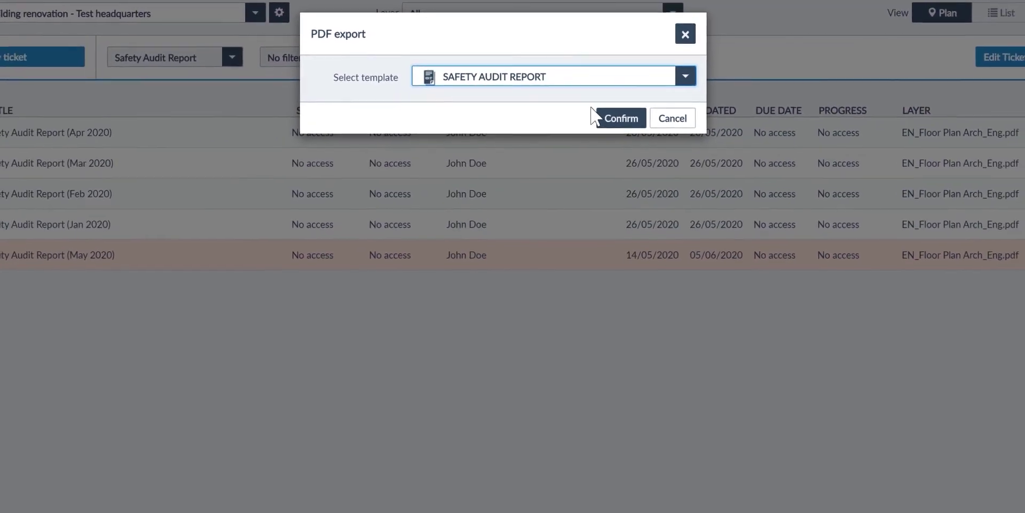
{"action": "left_click", "coordinate": [603, 74]}
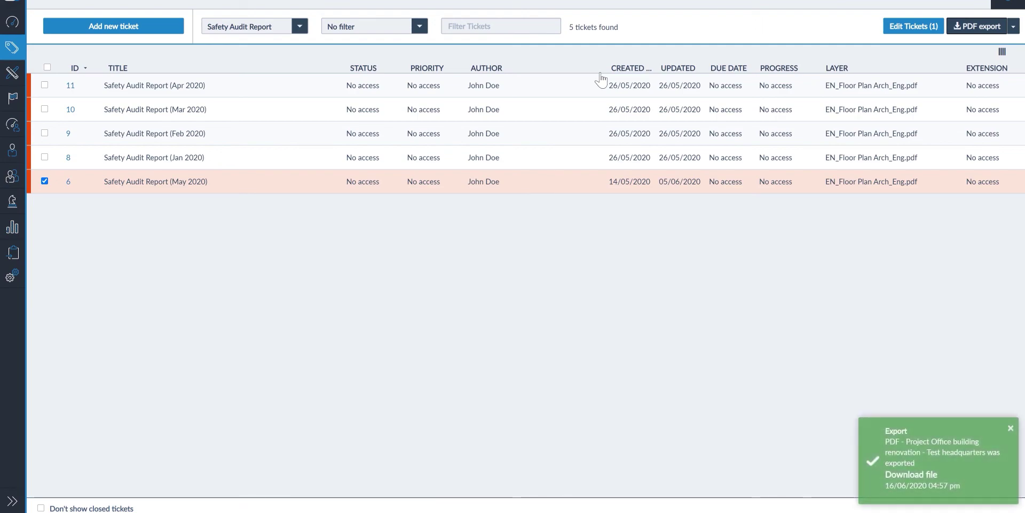
{"action": "left_click", "coordinate": [914, 477]}
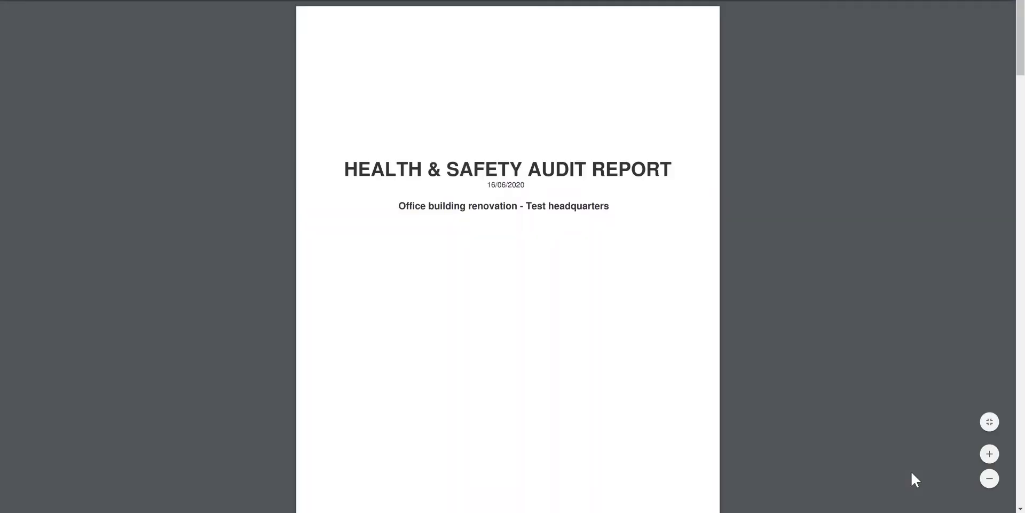